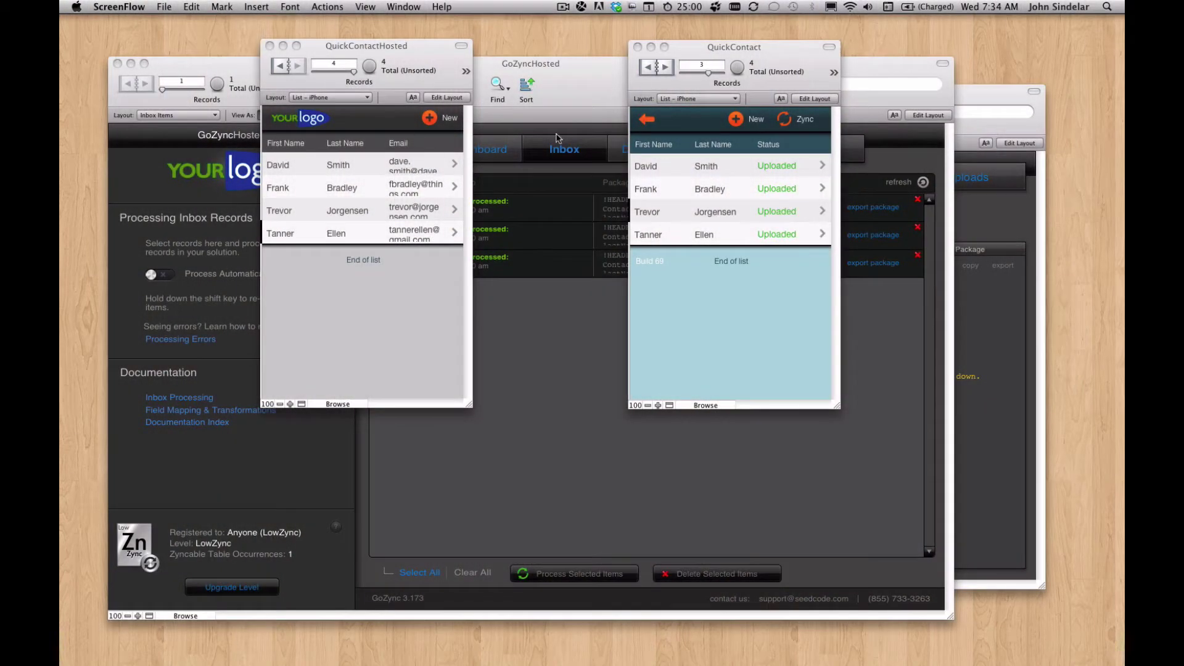
# - Cycle through the QuickContact, QuickContactHosted and GoZyncHosted windows, leaving the mobile contact list in front
pyautogui.click(696, 60)
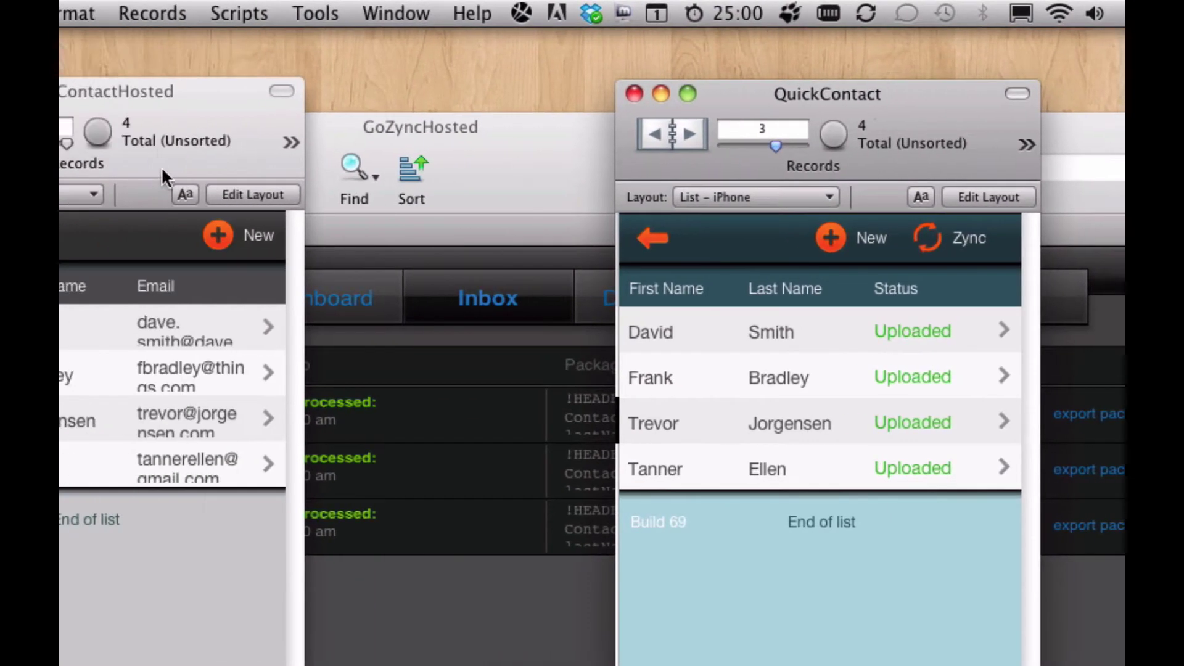
pyautogui.click(378, 109)
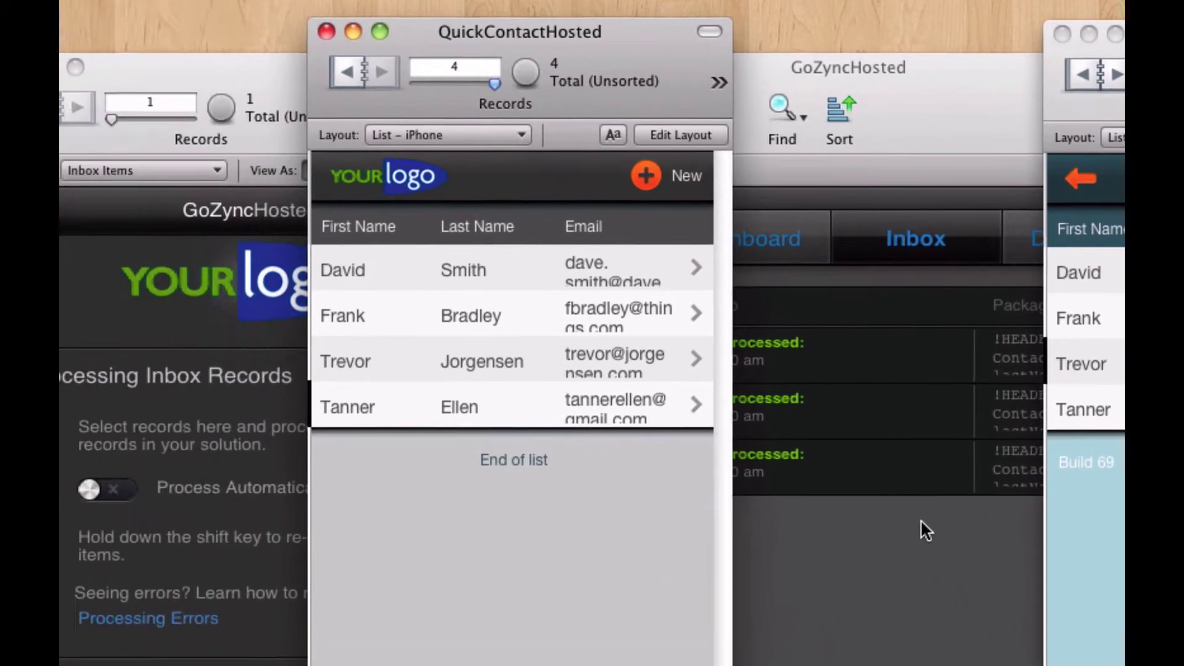
pyautogui.click(722, 592)
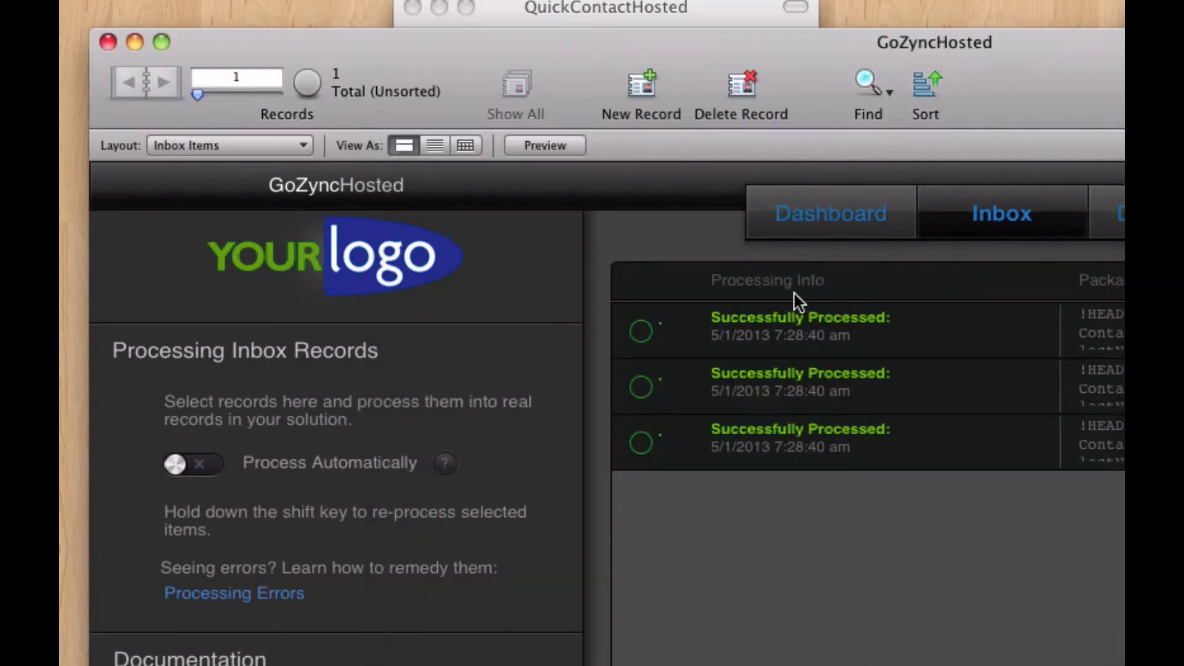
pyautogui.click(709, 17)
pyautogui.click(1024, 39)
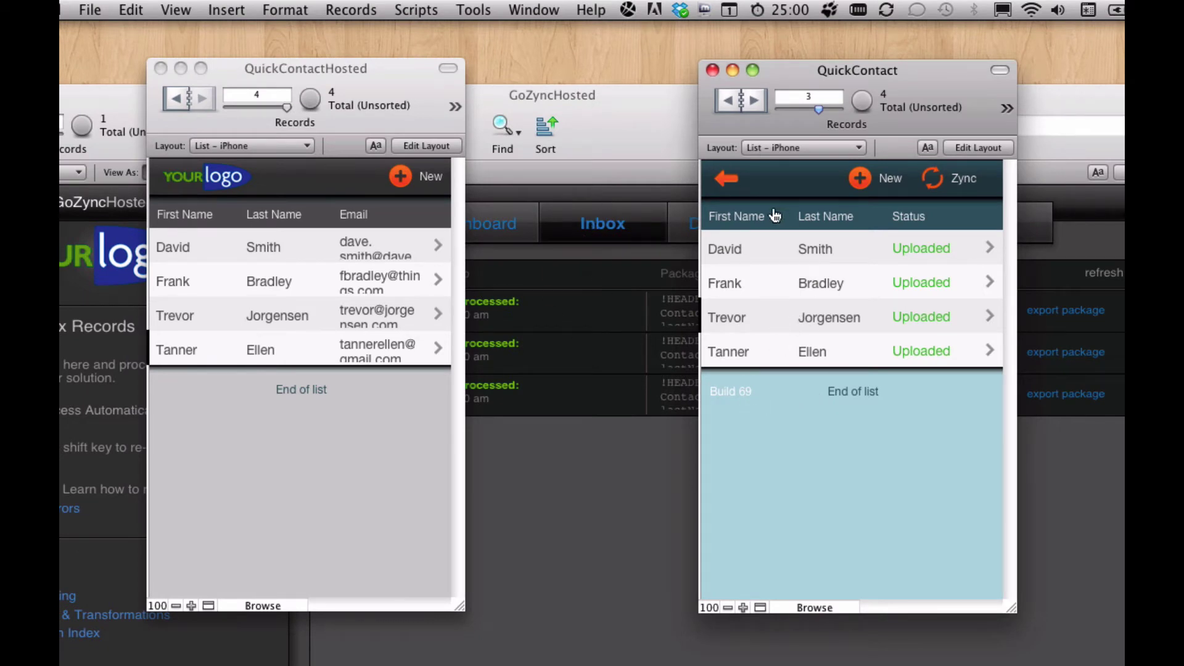
# - Open the fourth contact, remove its Colleague tag, and go into its notes
pyautogui.click(769, 362)
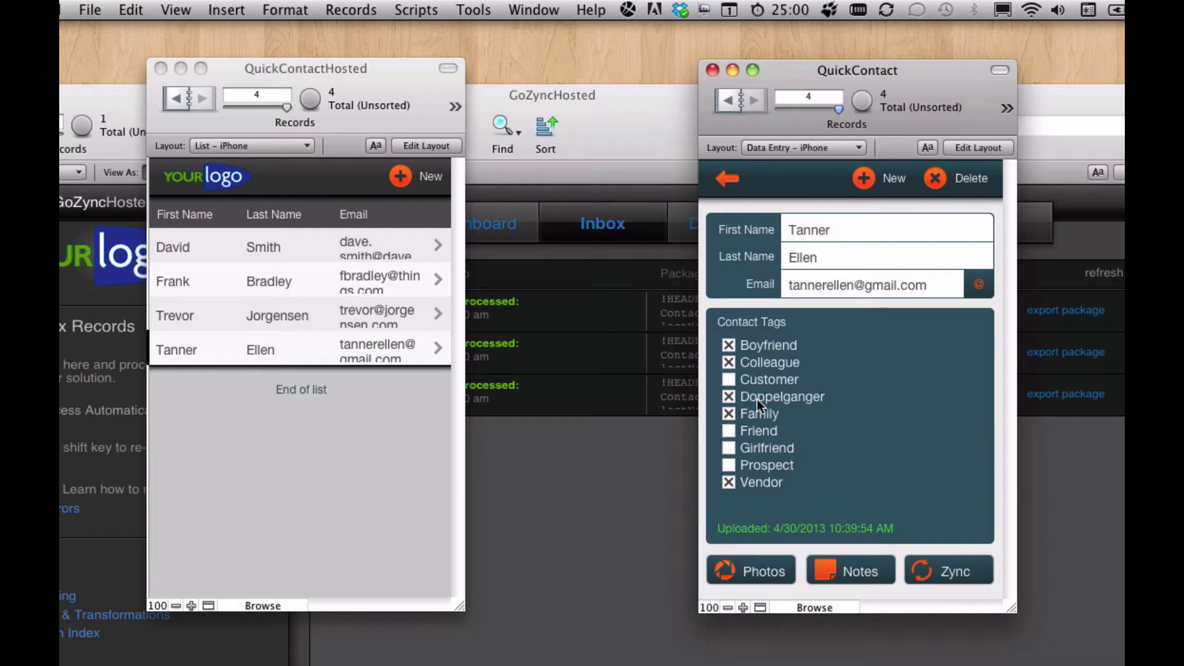
pyautogui.click(733, 362)
pyautogui.click(864, 575)
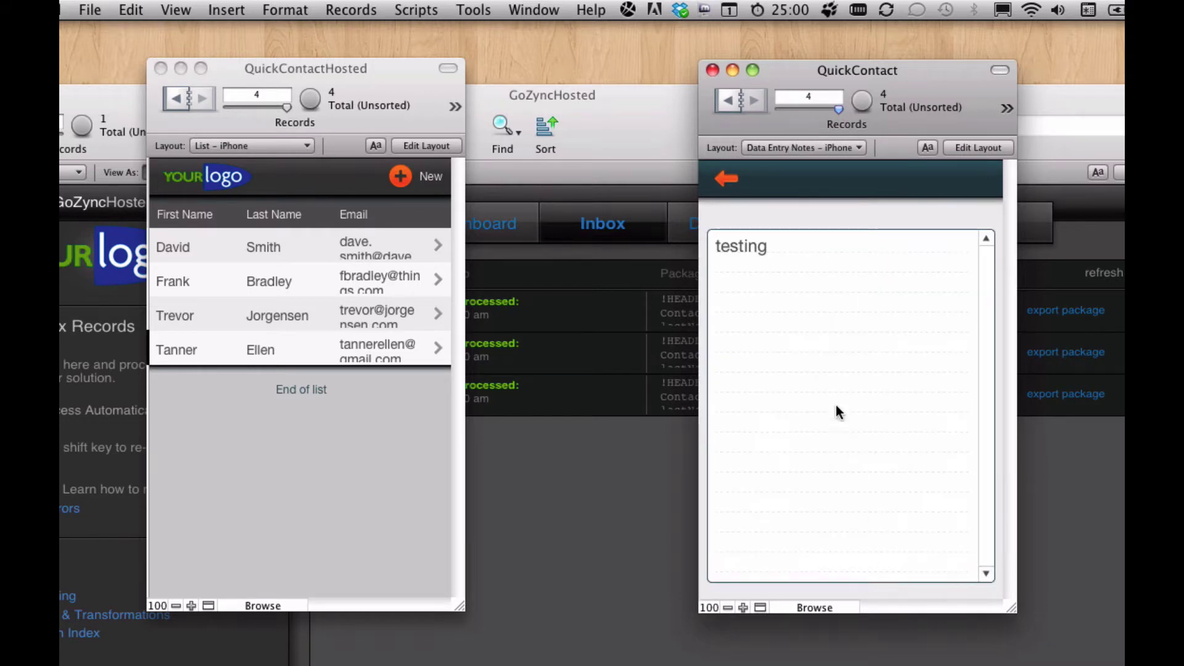
pyautogui.click(838, 370)
# - Replace the notes with "More notes than that" and sync the contact to the host
pyautogui.press('super+a')
pyautogui.write('MOre')
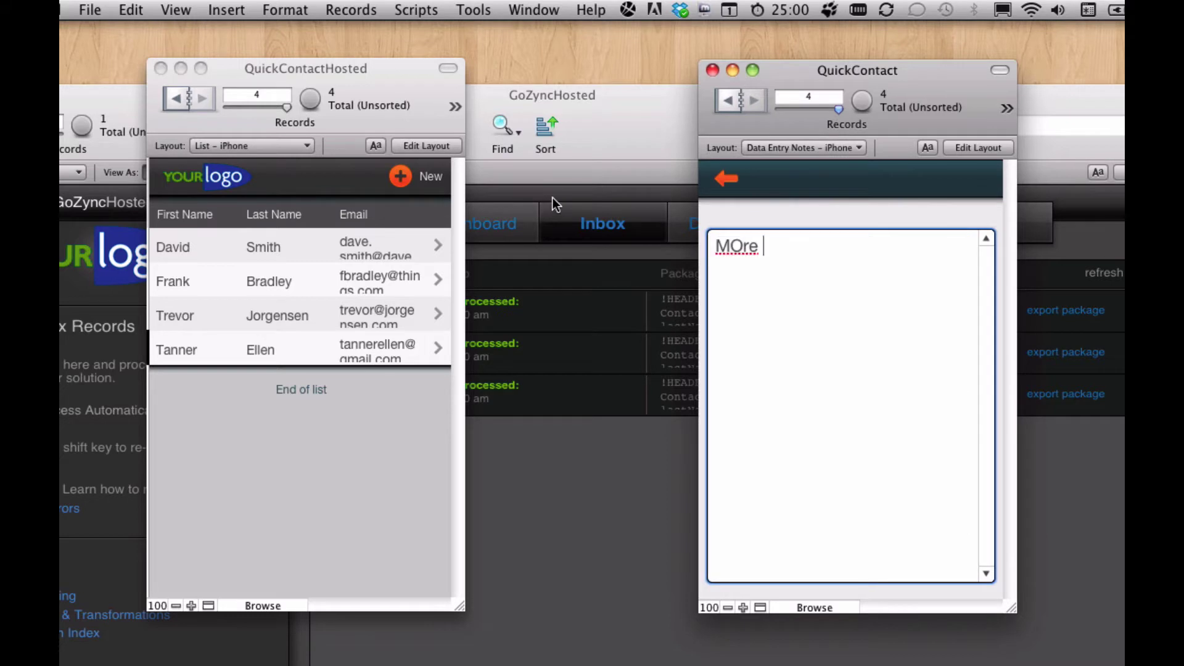
pyautogui.press('BackSpace')
pyautogui.press('BackSpace')
pyautogui.press('BackSpace')
pyautogui.write('ore notes than than')
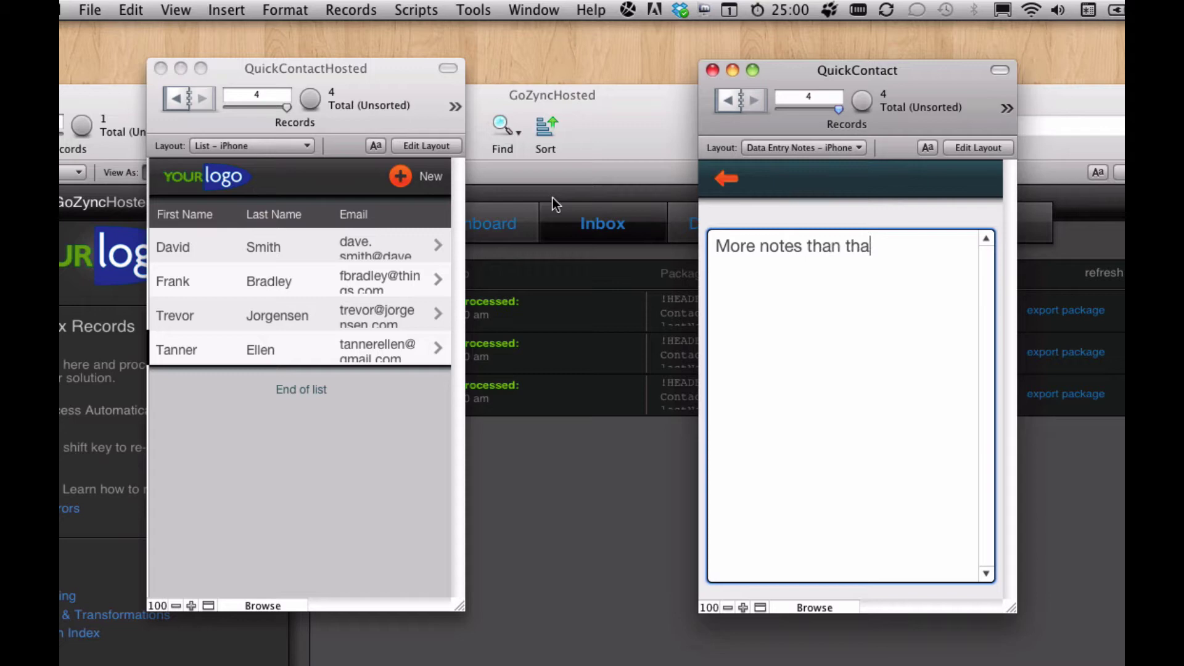
pyautogui.press('BackSpace')
pyautogui.write('t')
pyautogui.click(727, 178)
pyautogui.click(968, 565)
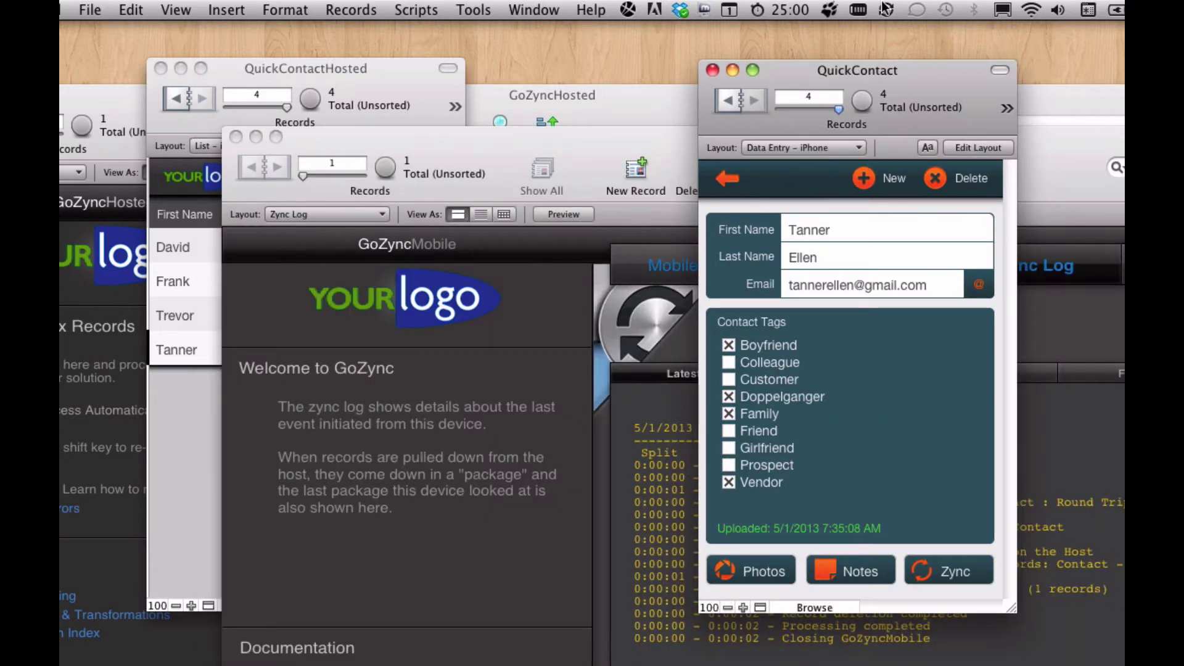
# - Review the Zync log, confirm the hosted contact's synced notes, and check the hosted inbox's fourth package
pyautogui.click(597, 145)
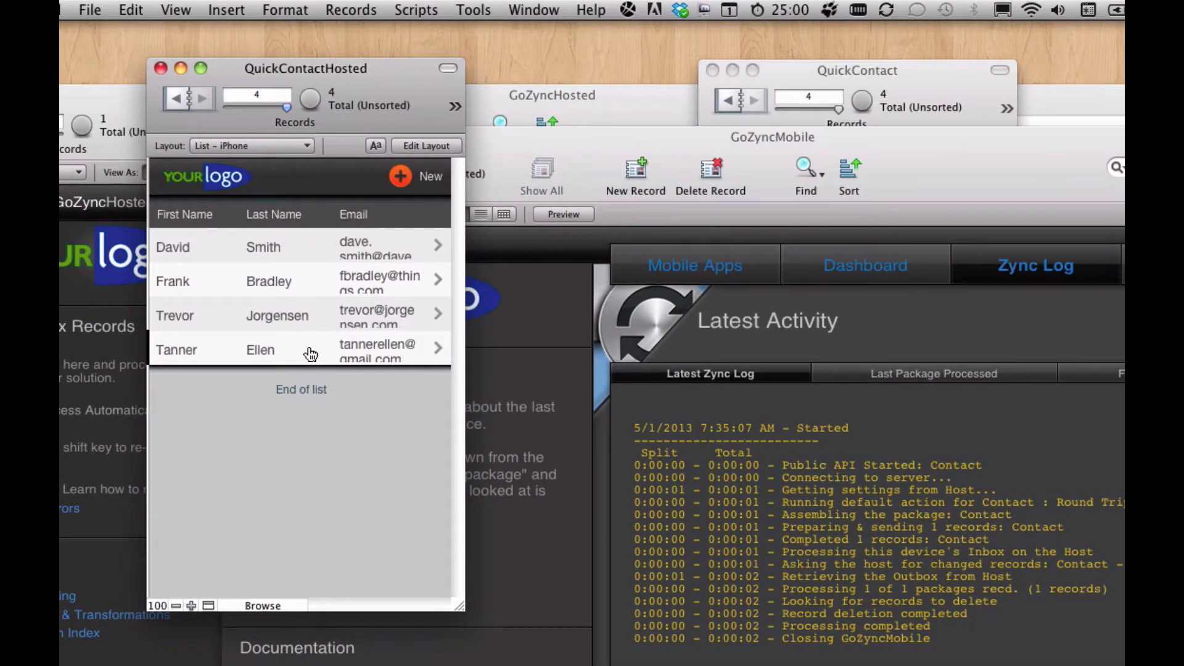
pyautogui.click(310, 353)
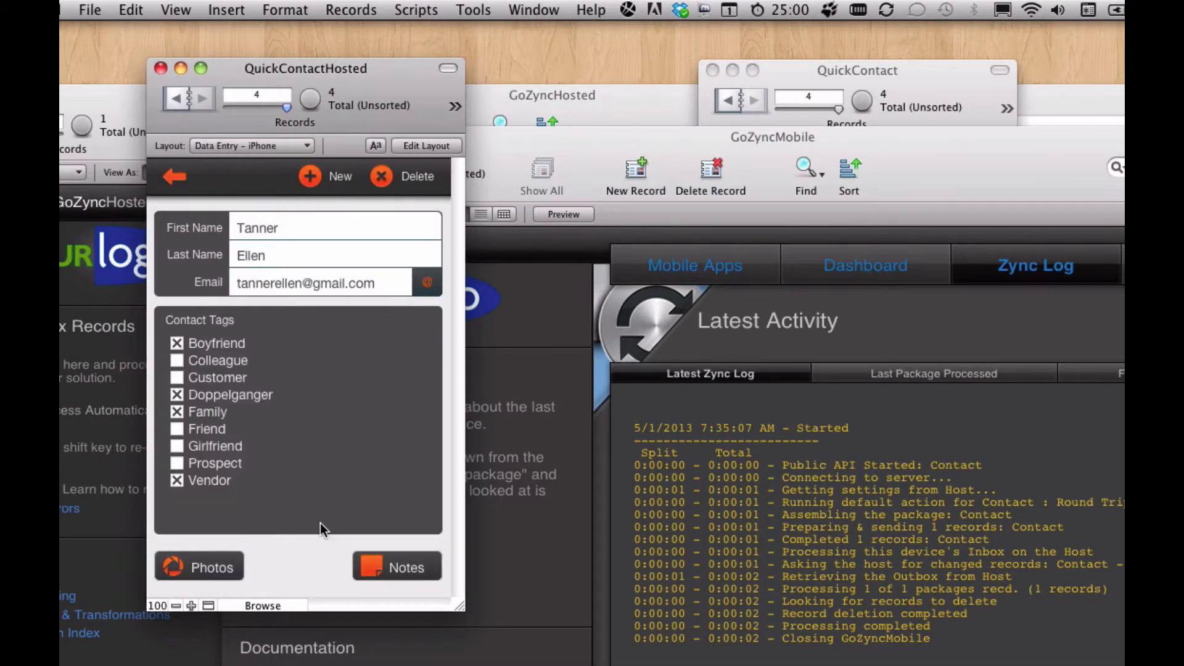
pyautogui.click(399, 566)
pyautogui.click(174, 179)
pyautogui.click(628, 110)
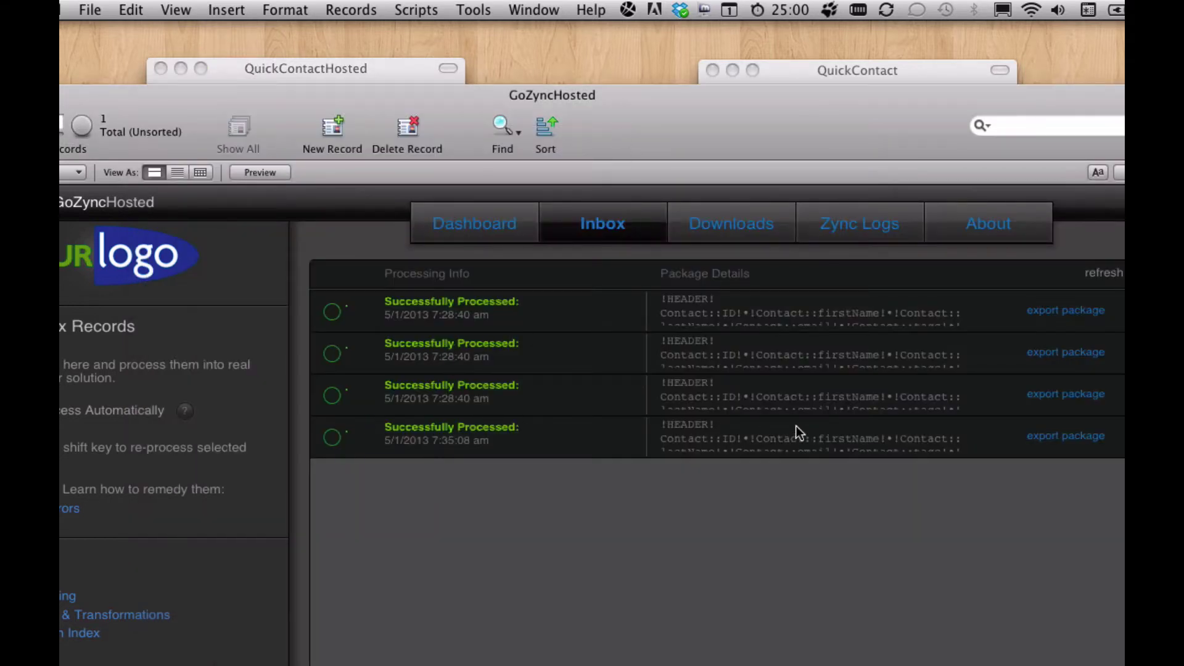
# - Compare the mobile and hosted fourth contact: both tagged Boyfriend, Doppelganger, Family and Vendor
pyautogui.click(816, 72)
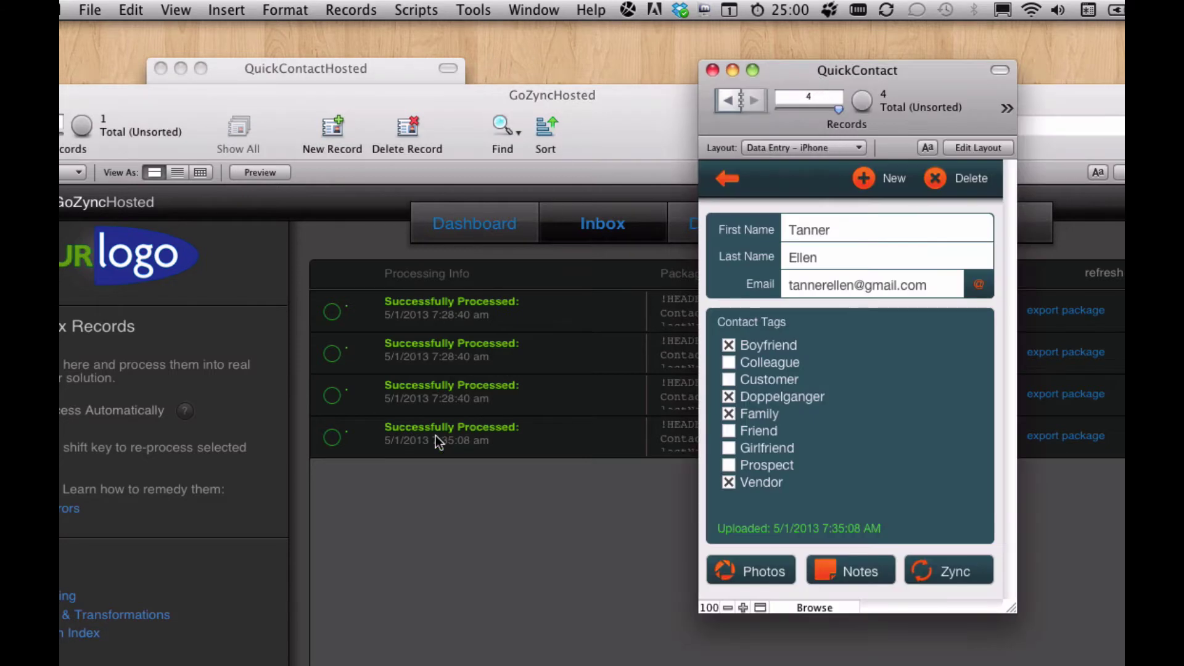
pyautogui.click(375, 73)
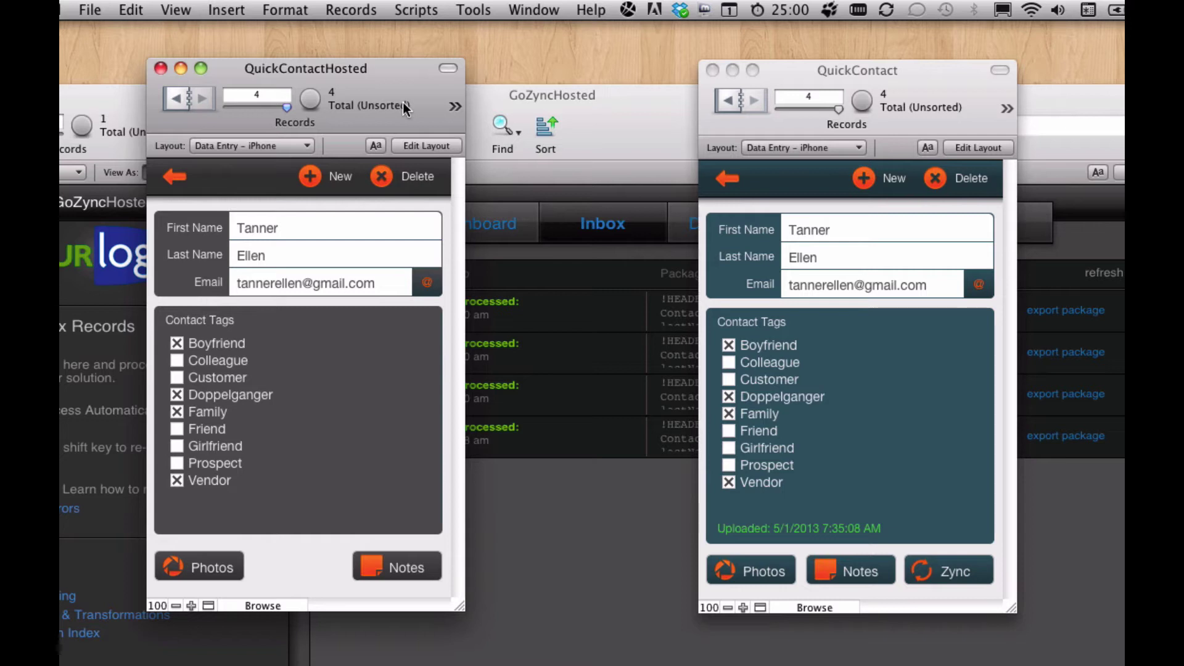
pyautogui.click(912, 77)
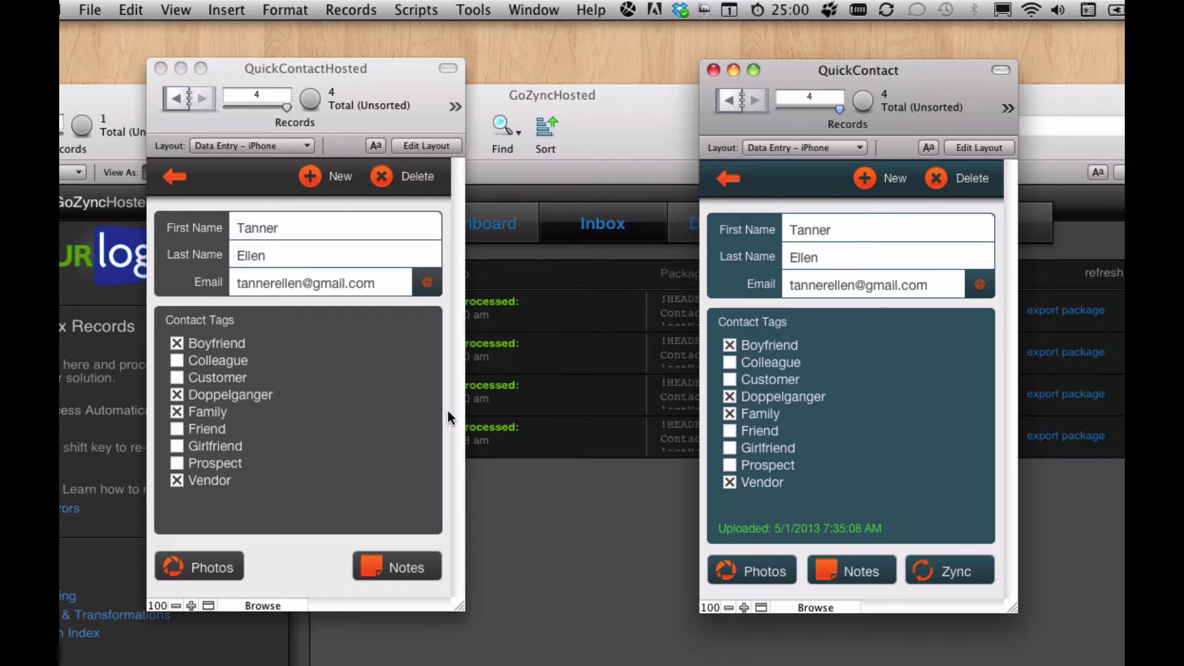
# - In Manage Database, rename the hosted notes field to xnotes and close the dialog
pyautogui.press('super+shift+d')
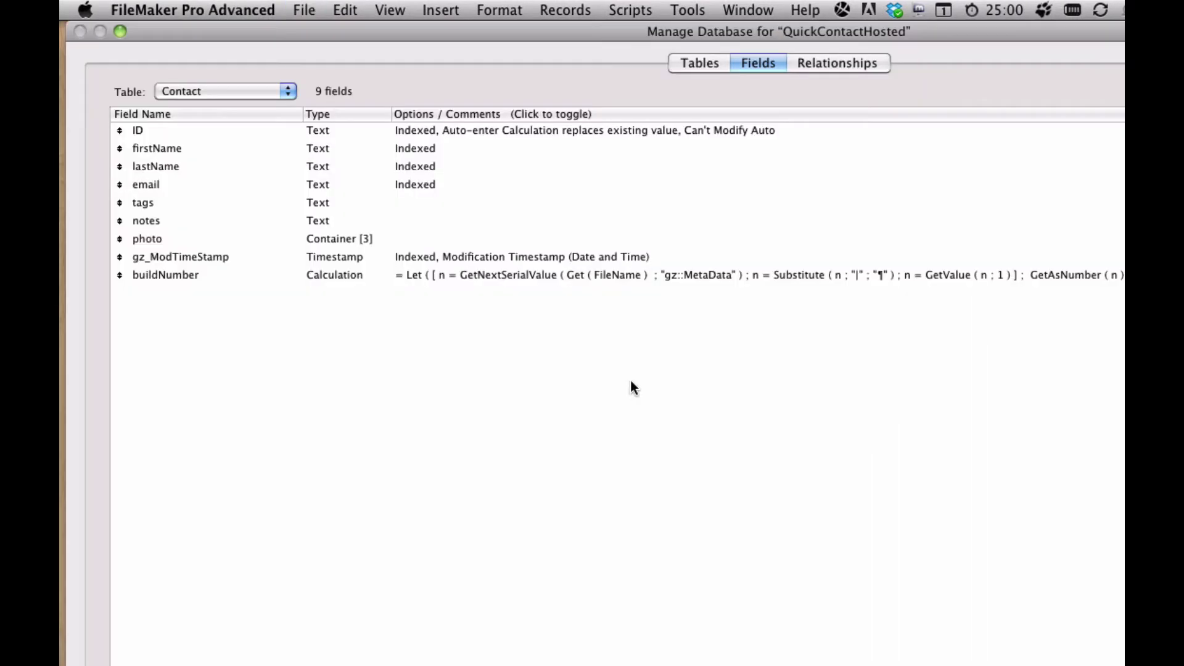
pyautogui.click(205, 226)
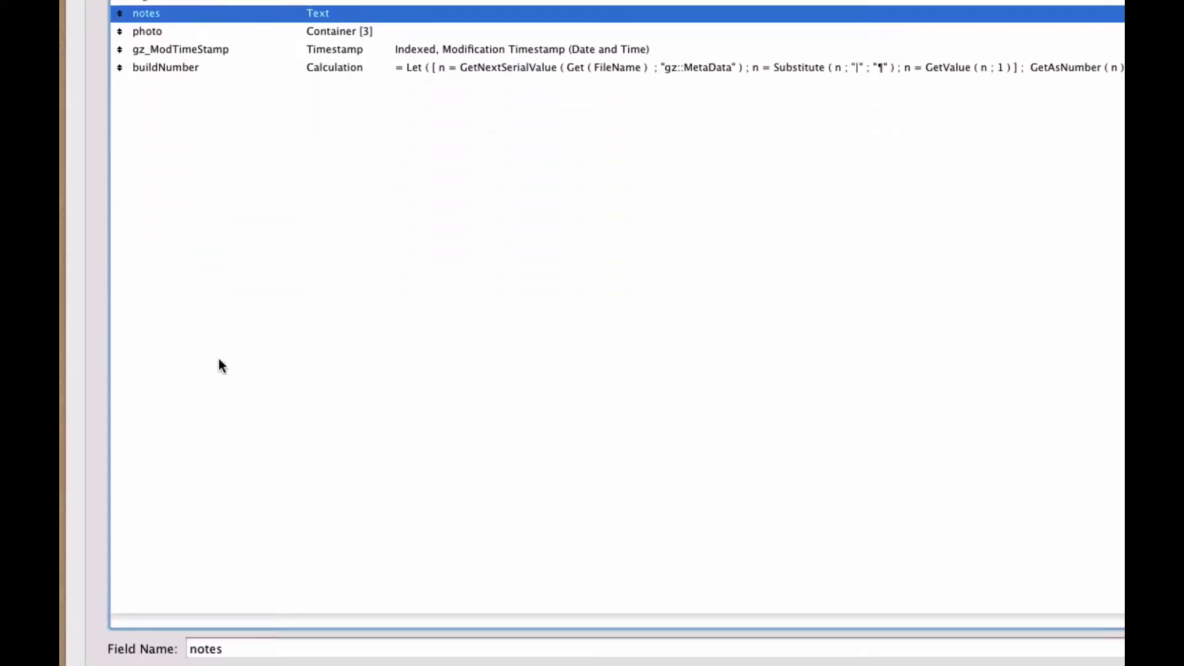
pyautogui.click(187, 648)
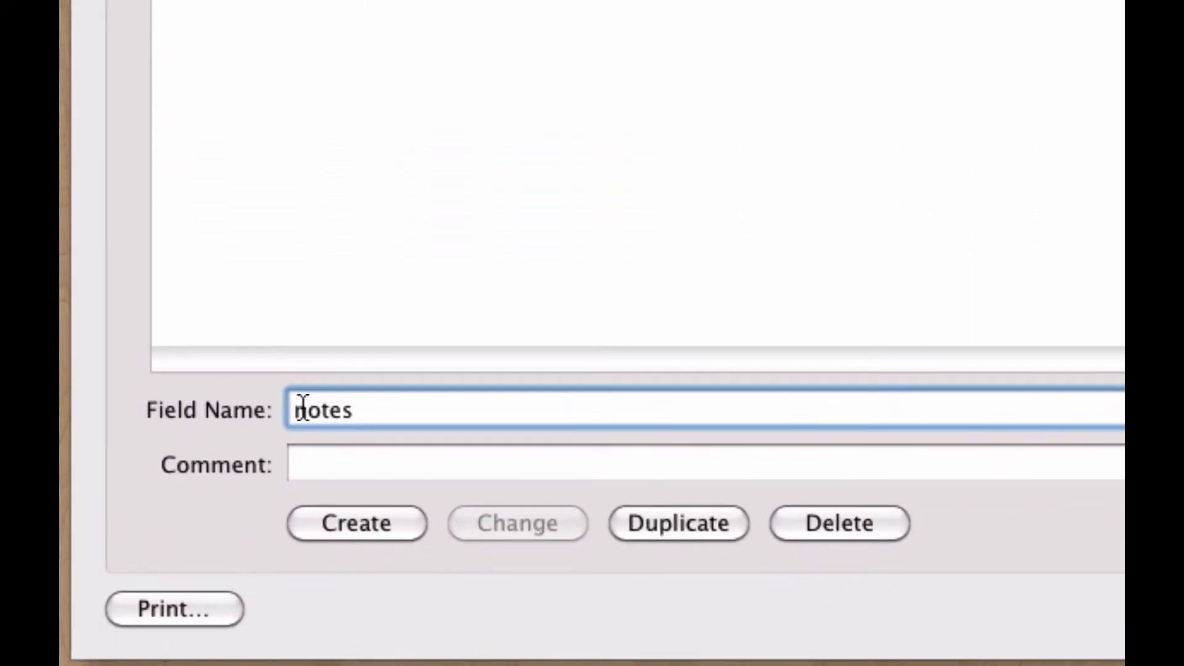
pyautogui.write('x')
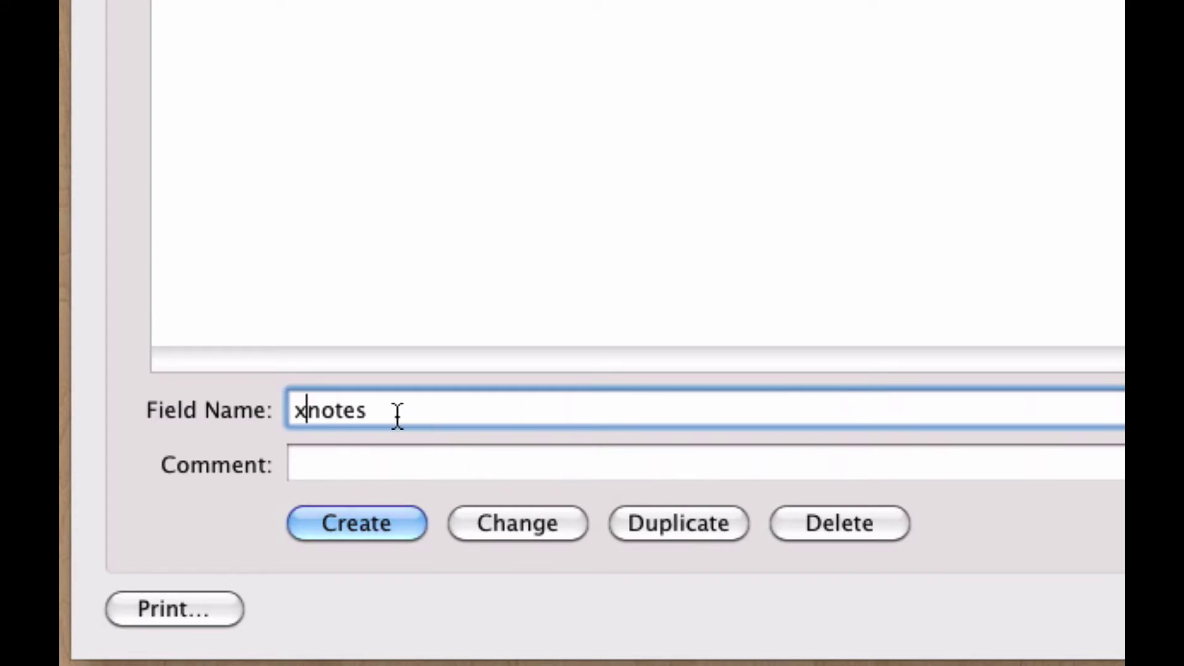
pyautogui.press('BackSpace')
pyautogui.write('x')
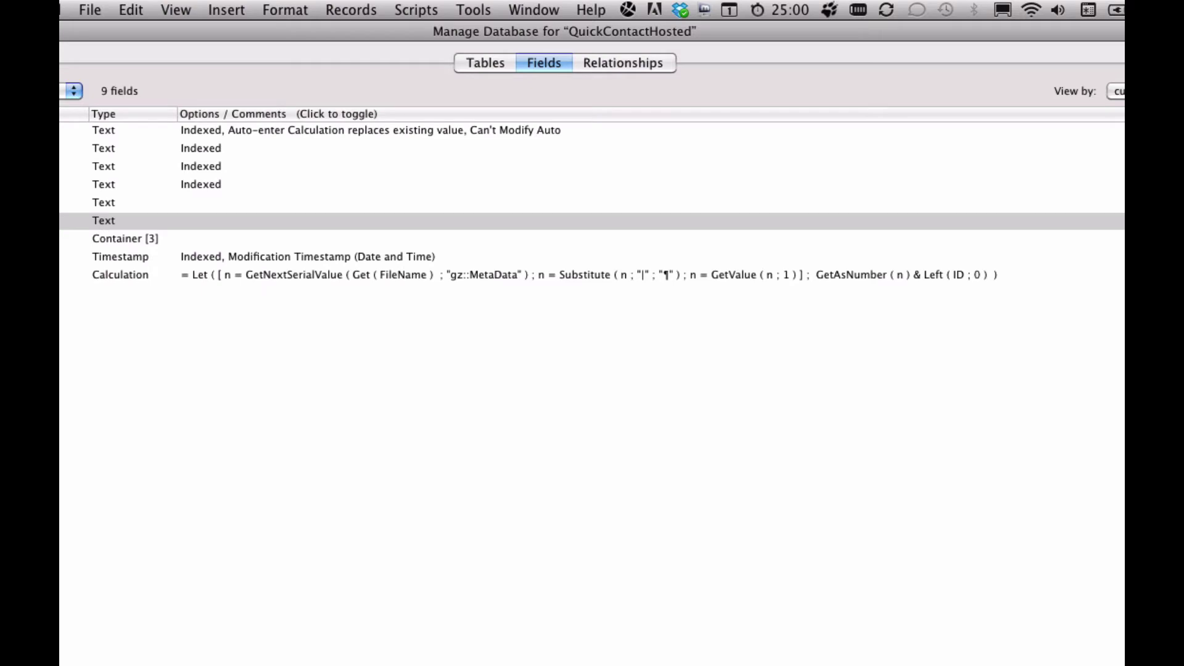
pyautogui.press('Return')
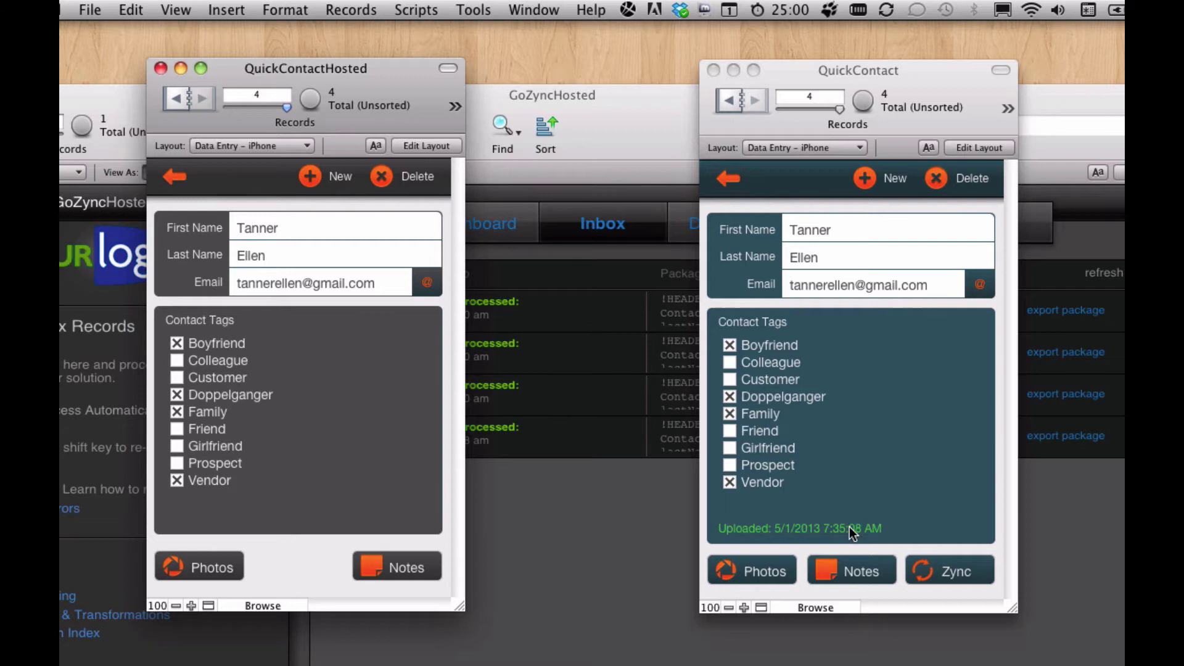
# - Append ". Even more" to the mobile contact's notes and Zync it to the host
pyautogui.click(853, 566)
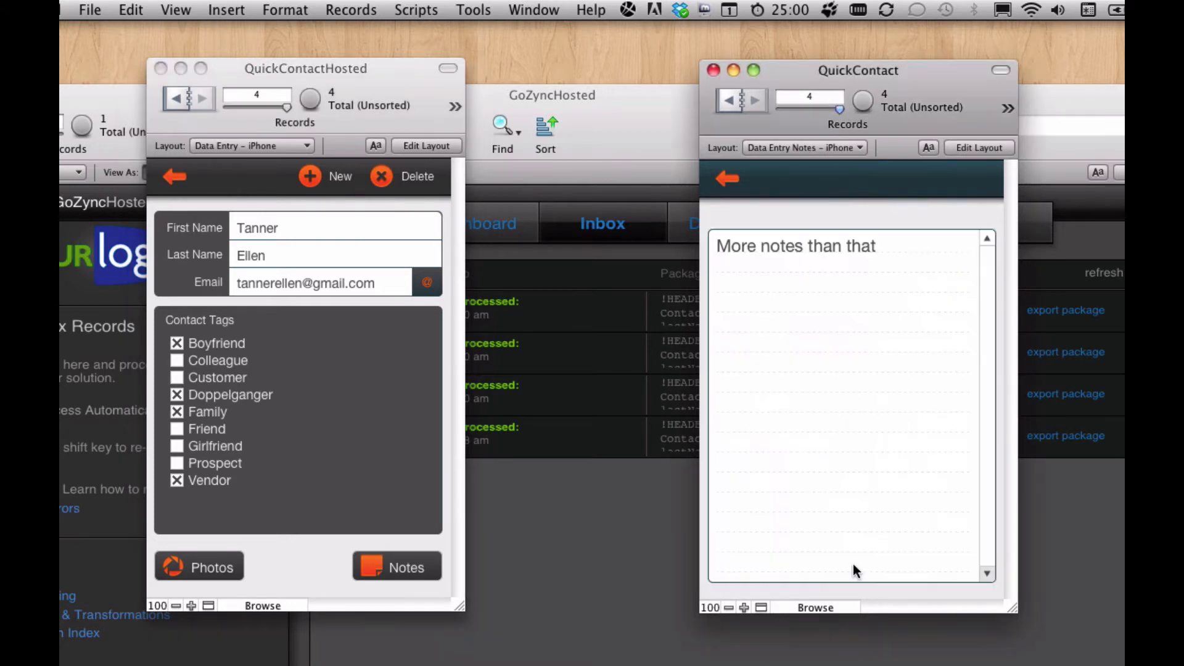
pyautogui.click(916, 259)
pyautogui.write('. Even more')
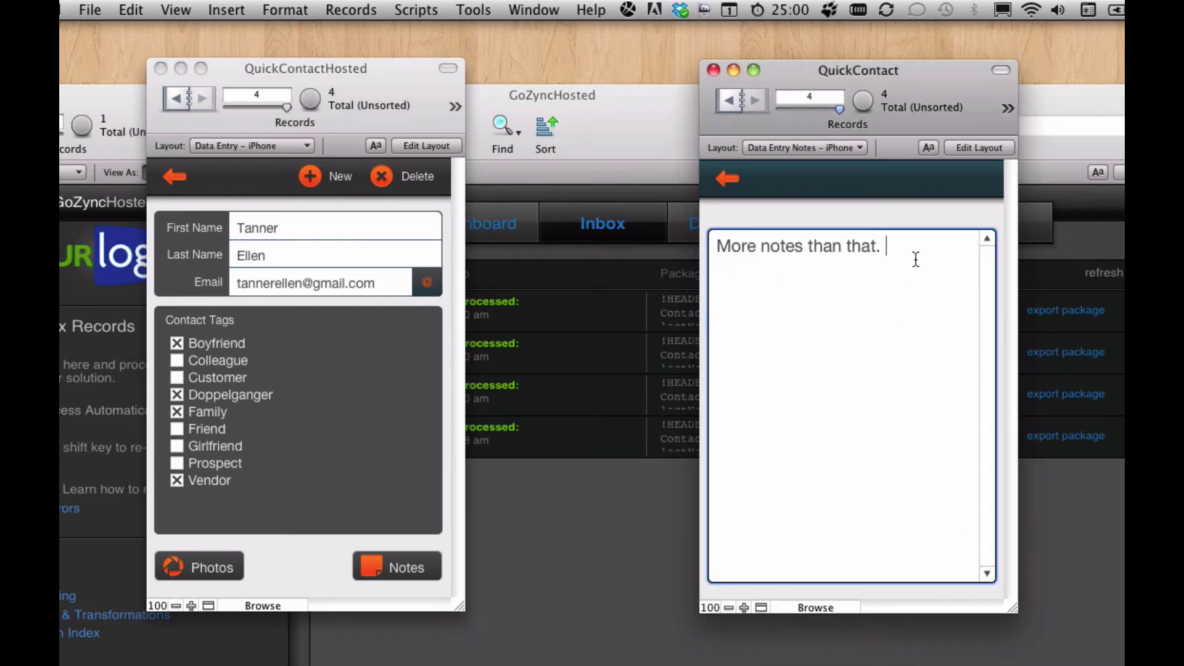
pyautogui.click(921, 219)
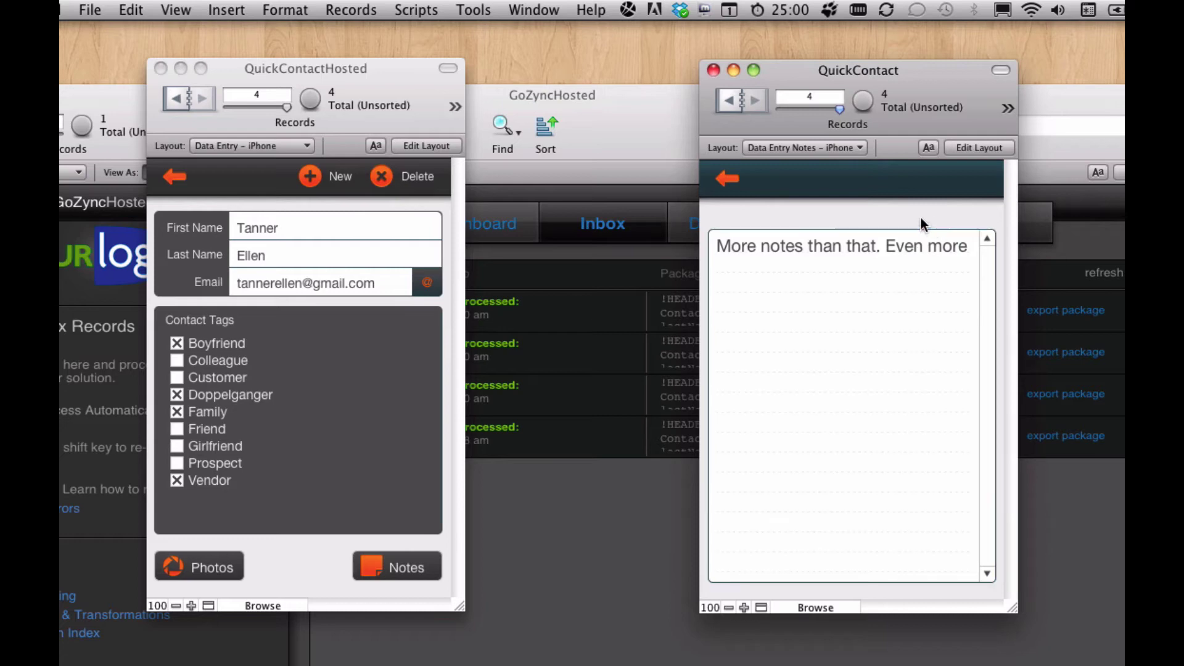
pyautogui.click(740, 181)
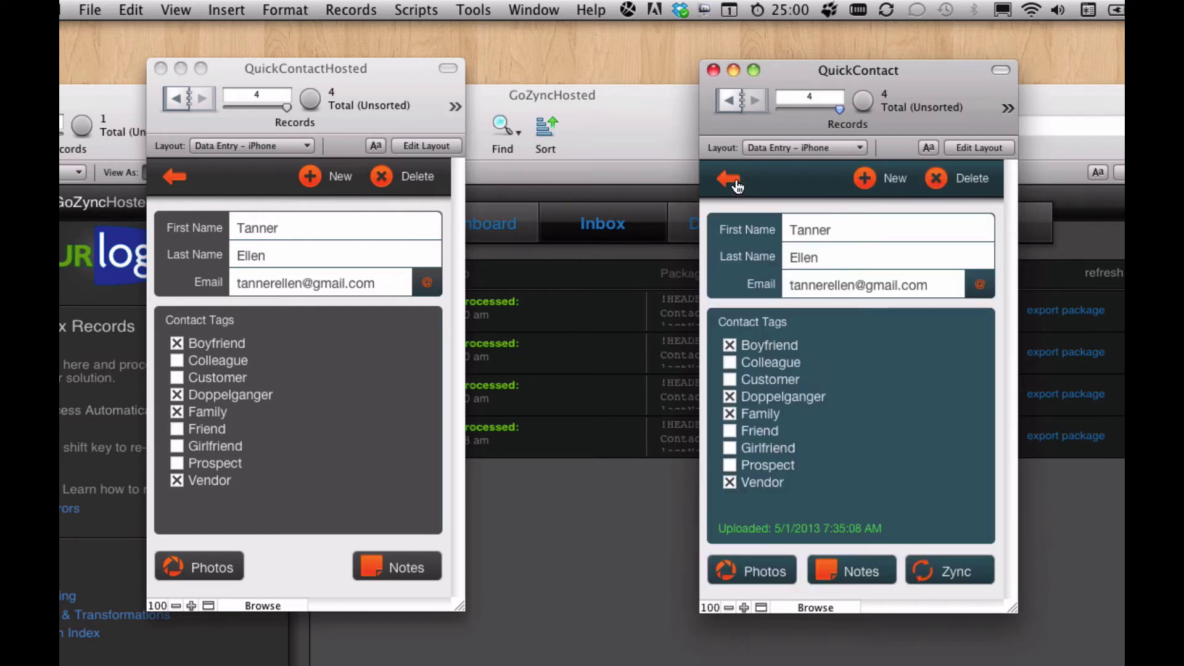
pyautogui.click(953, 584)
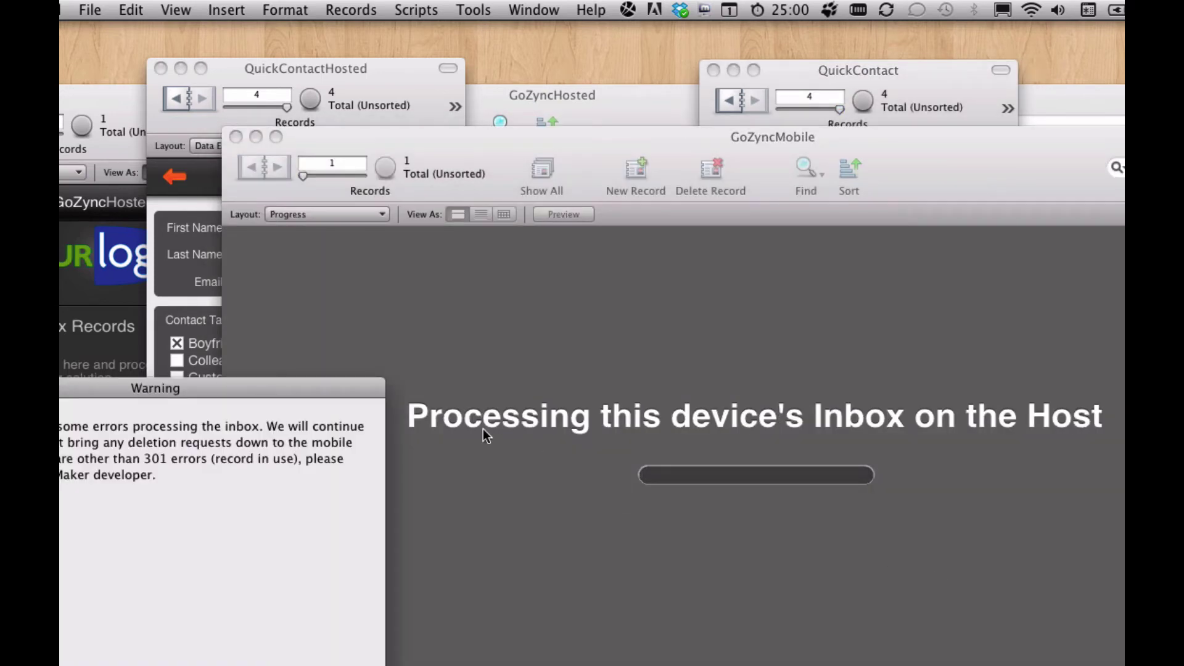
# - Drag the inbox-errors warning into view and continue the sync past it
pyautogui.moveTo(334, 385); pyautogui.dragTo(732, 307)
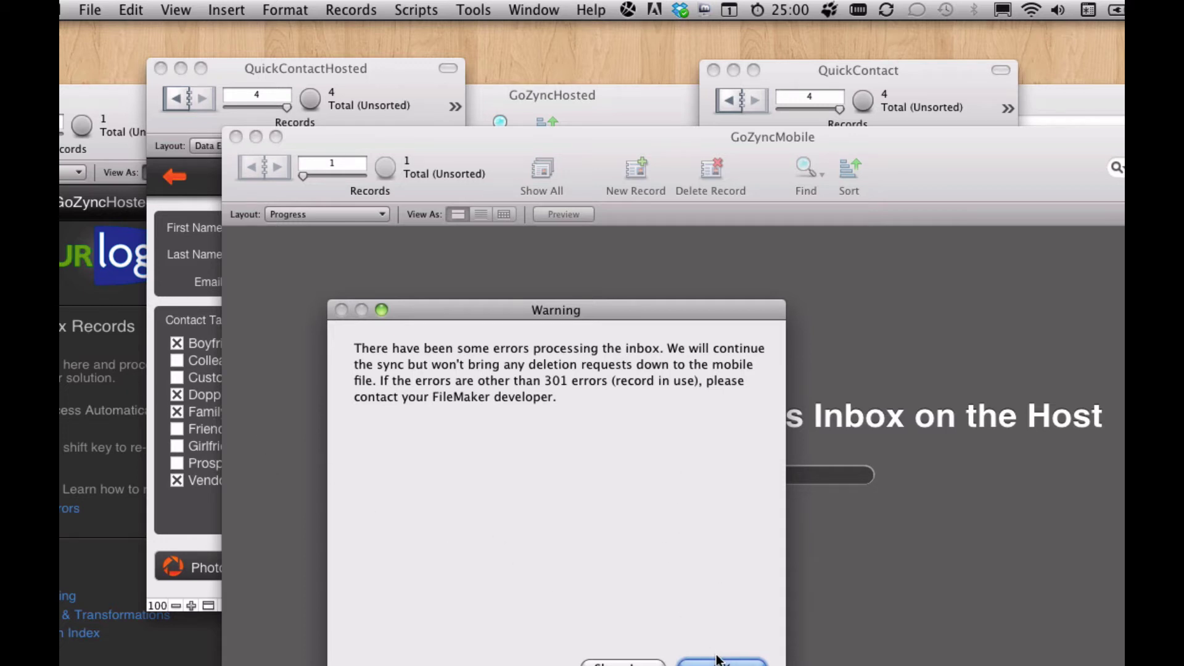
pyautogui.click(722, 662)
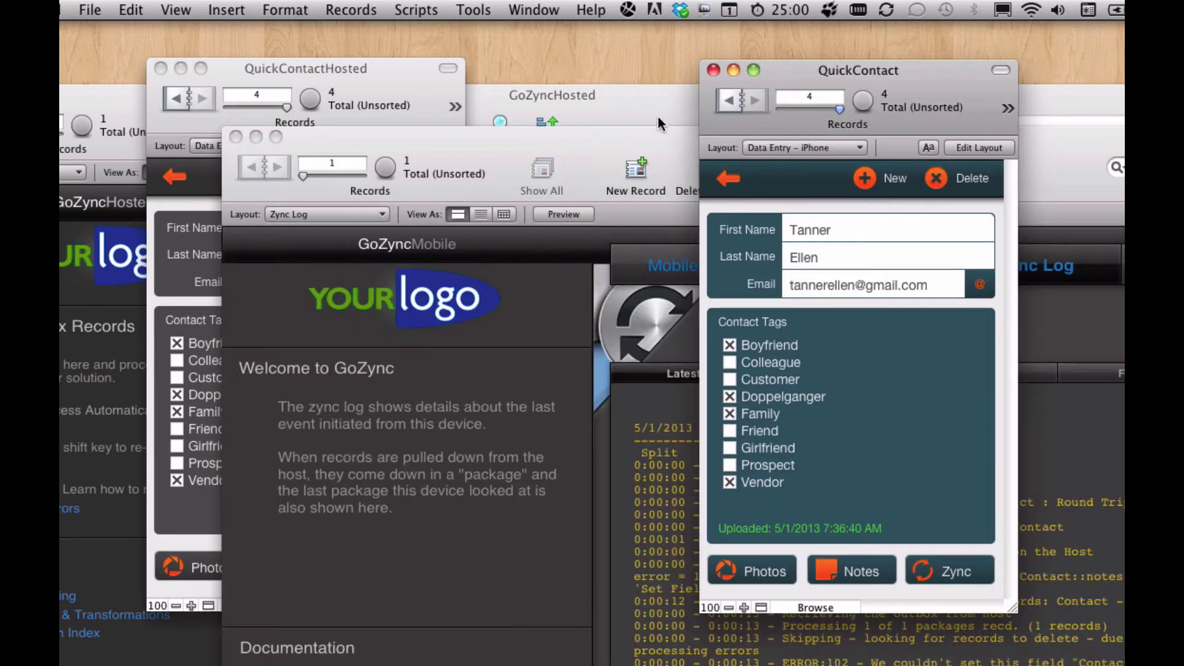
# - Inspect the fifth package's Error 102 for missing Contact::notes, then bring up the hosted contact record
pyautogui.click(576, 102)
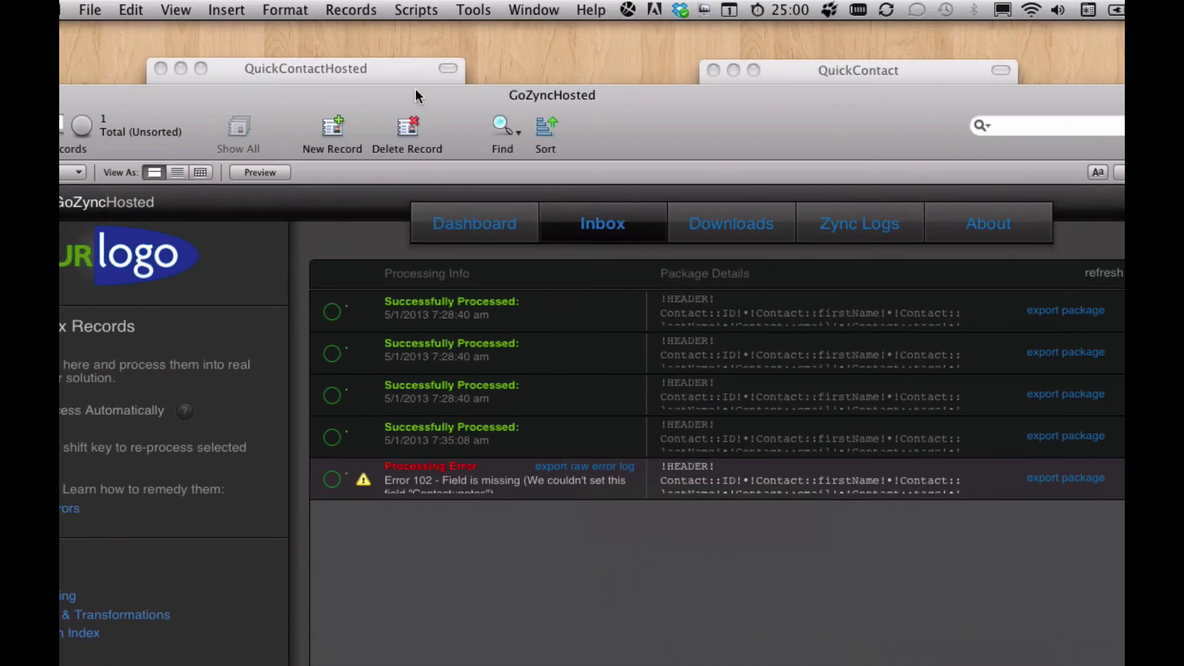
pyautogui.click(402, 72)
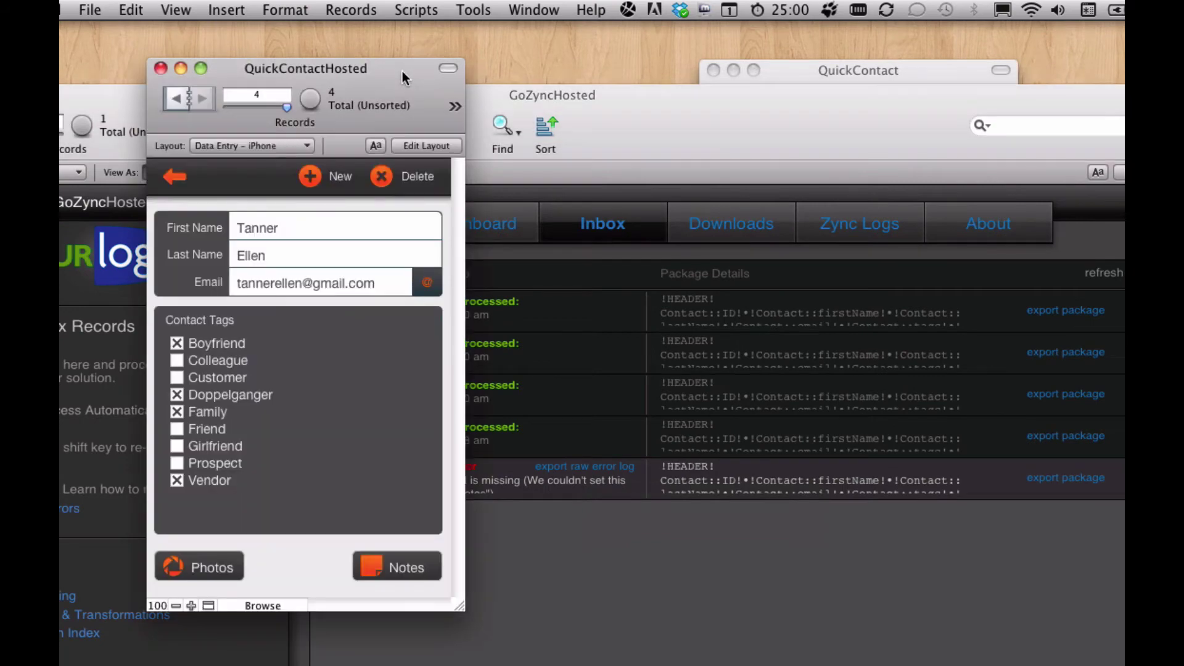
# - Rename the hosted field xnotes back to notes and return to the GoZyncHosted inbox
pyautogui.press('super+shift+d')
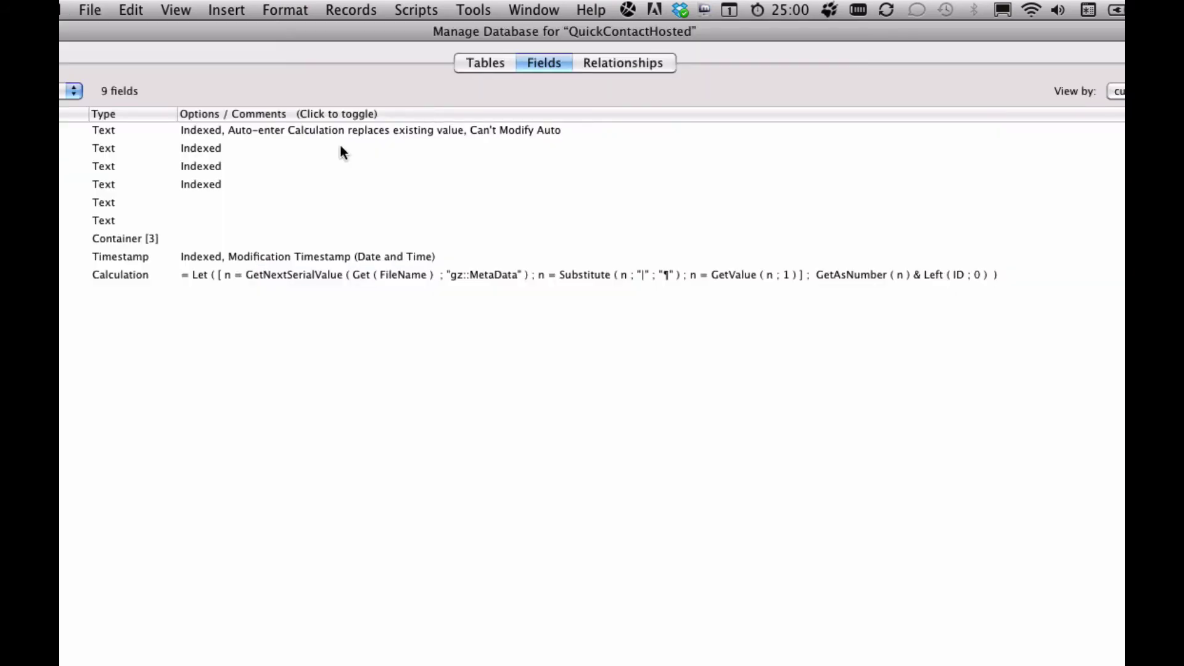
pyautogui.click(95, 220)
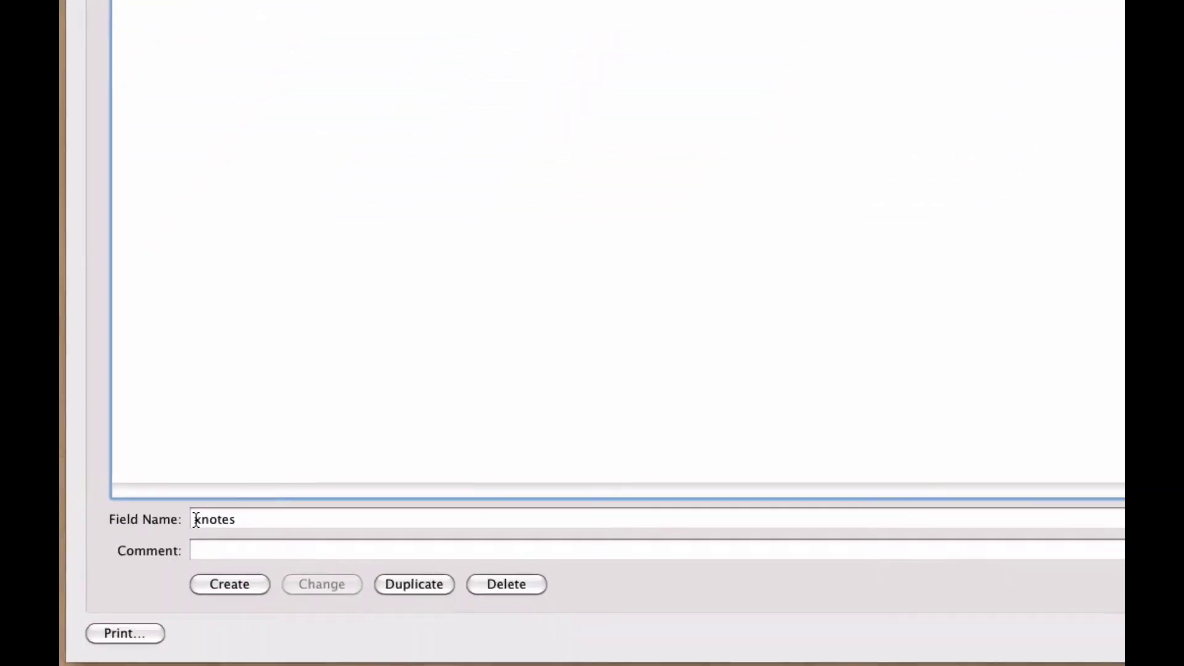
pyautogui.click(301, 412)
pyautogui.press('BackSpace')
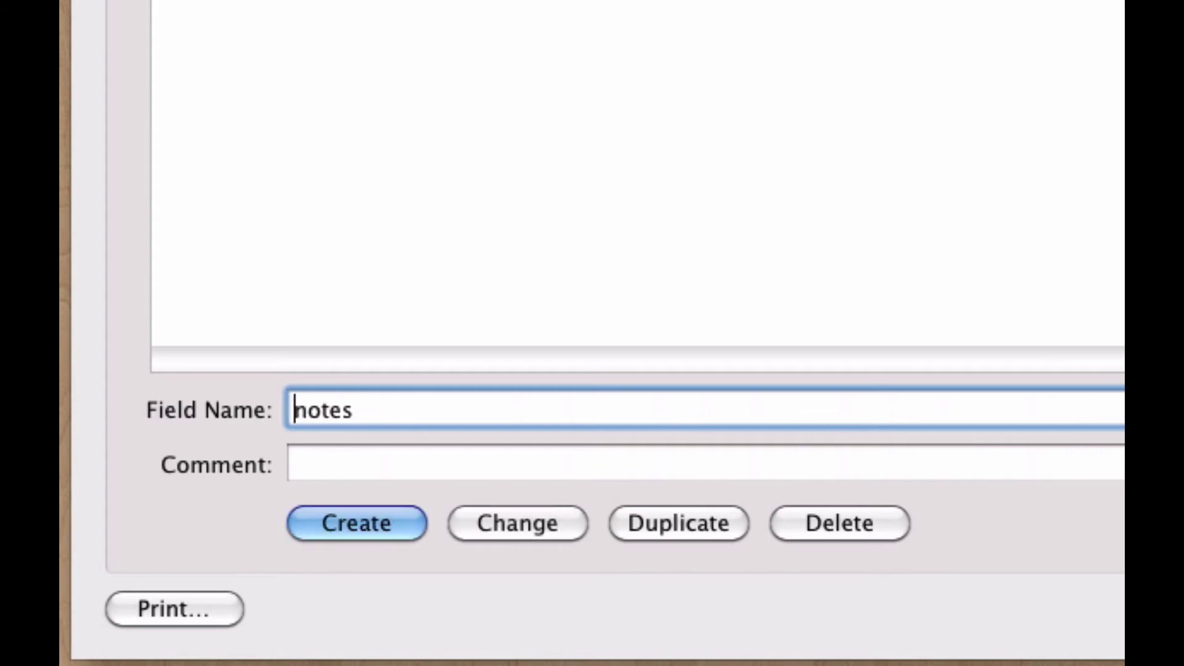
pyautogui.click(507, 523)
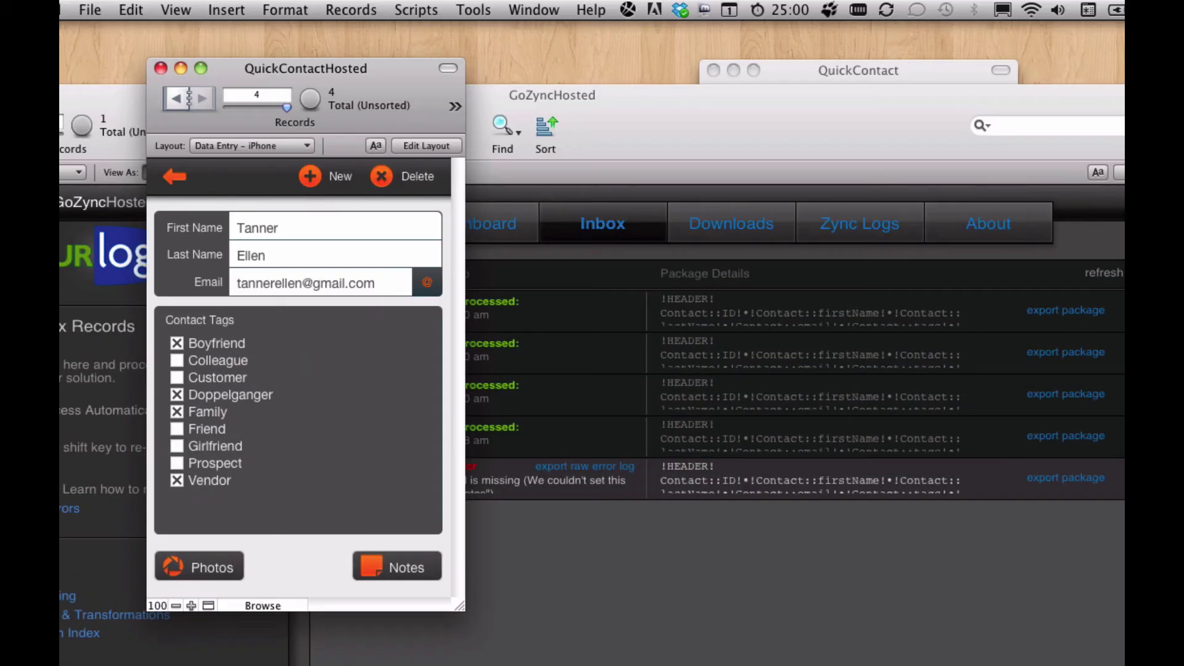
pyautogui.click(720, 619)
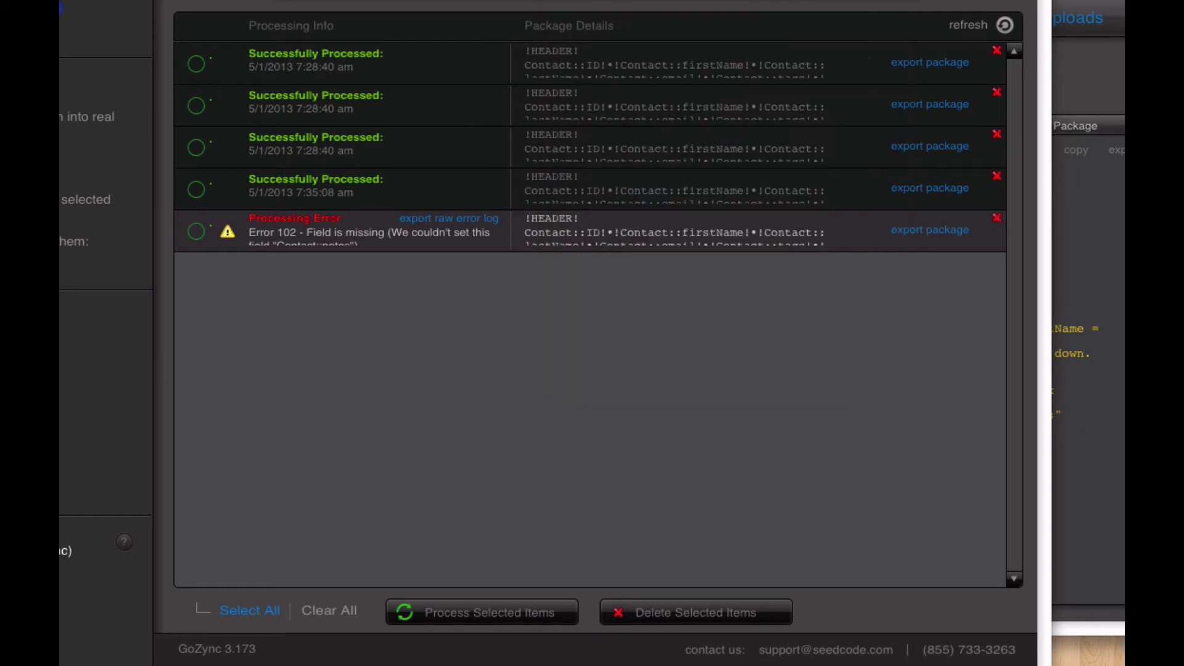
# - Mark the failed fifth package, process it, then Shift-force reprocessing until it shows Successfully Processed
pyautogui.click(196, 231)
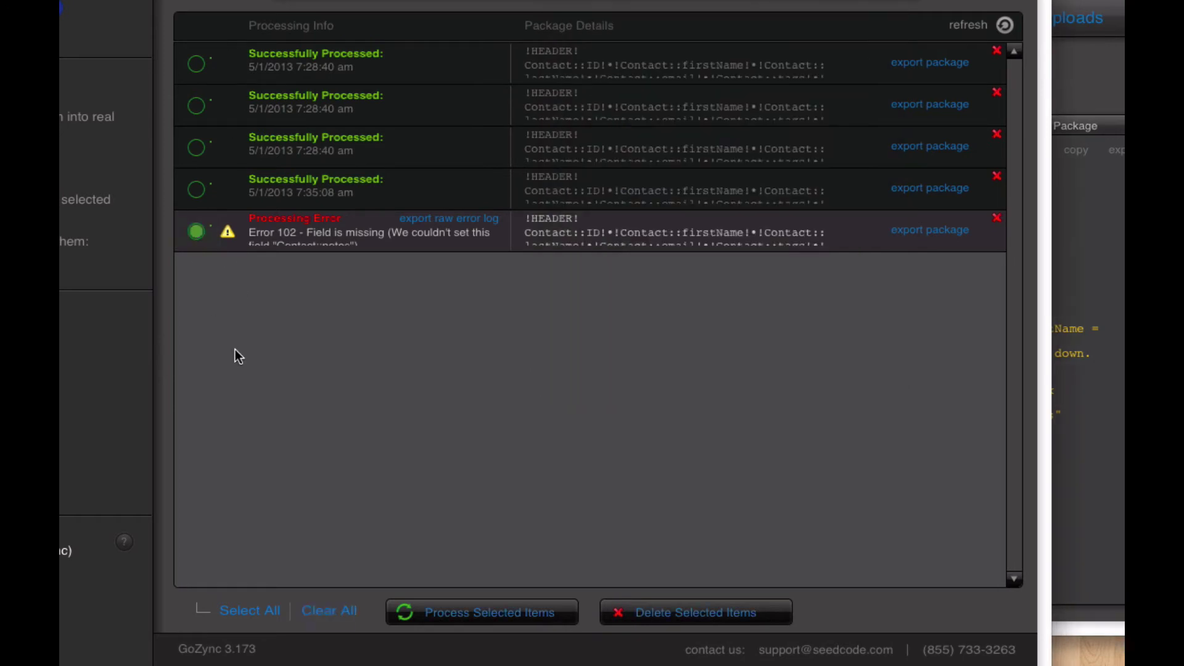
pyautogui.click(516, 616)
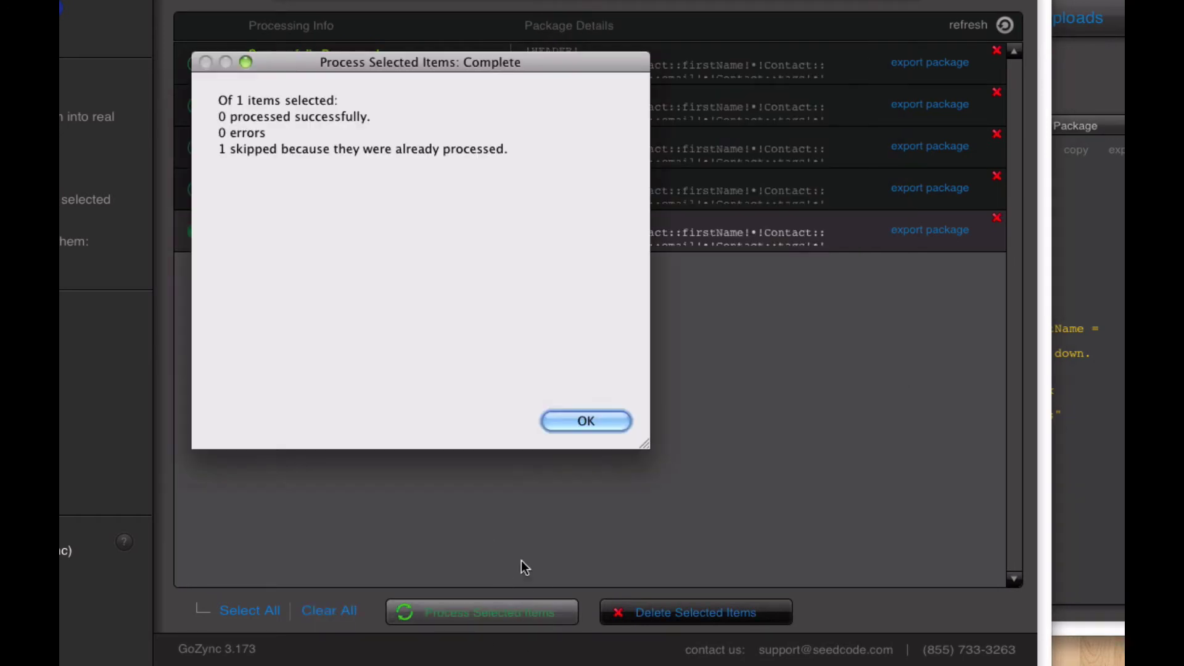
pyautogui.click(586, 421)
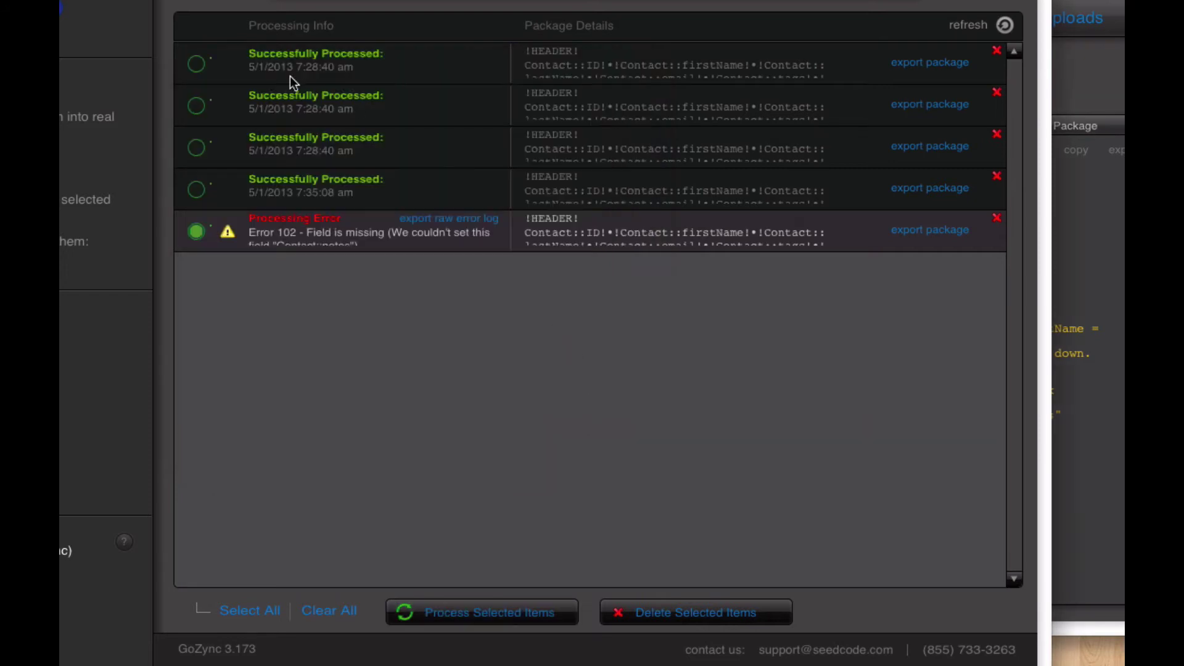
pyautogui.keyDown('shift'); pyautogui.click(523, 608); pyautogui.keyUp('shift')
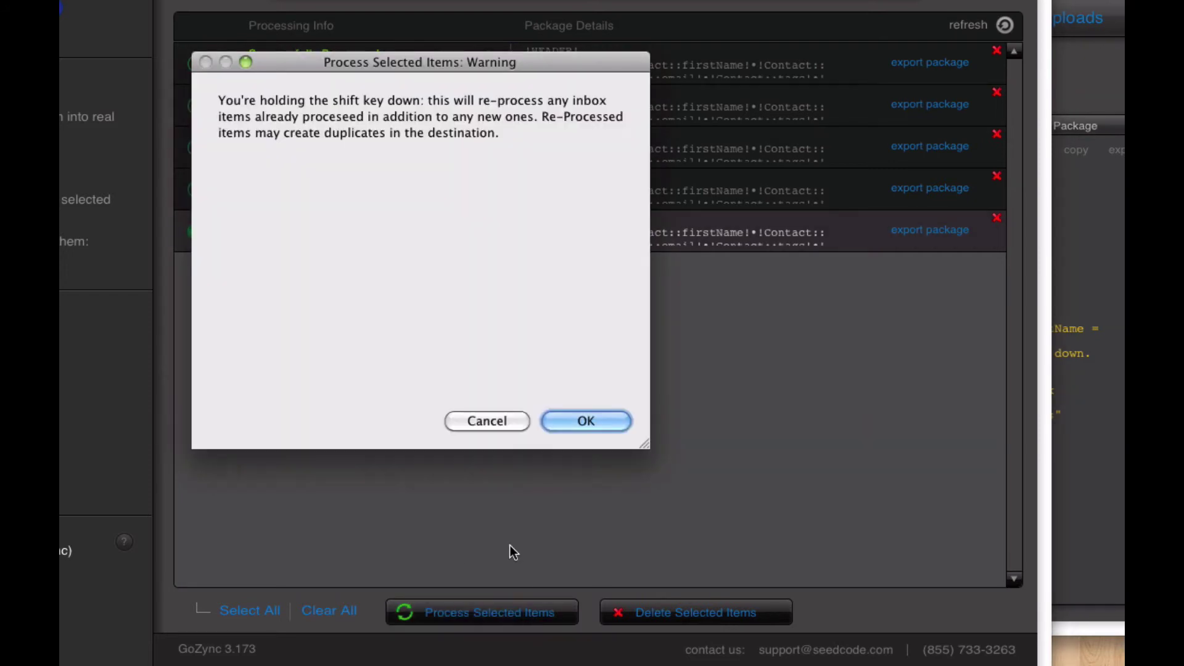
pyautogui.click(626, 425)
pyautogui.click(626, 426)
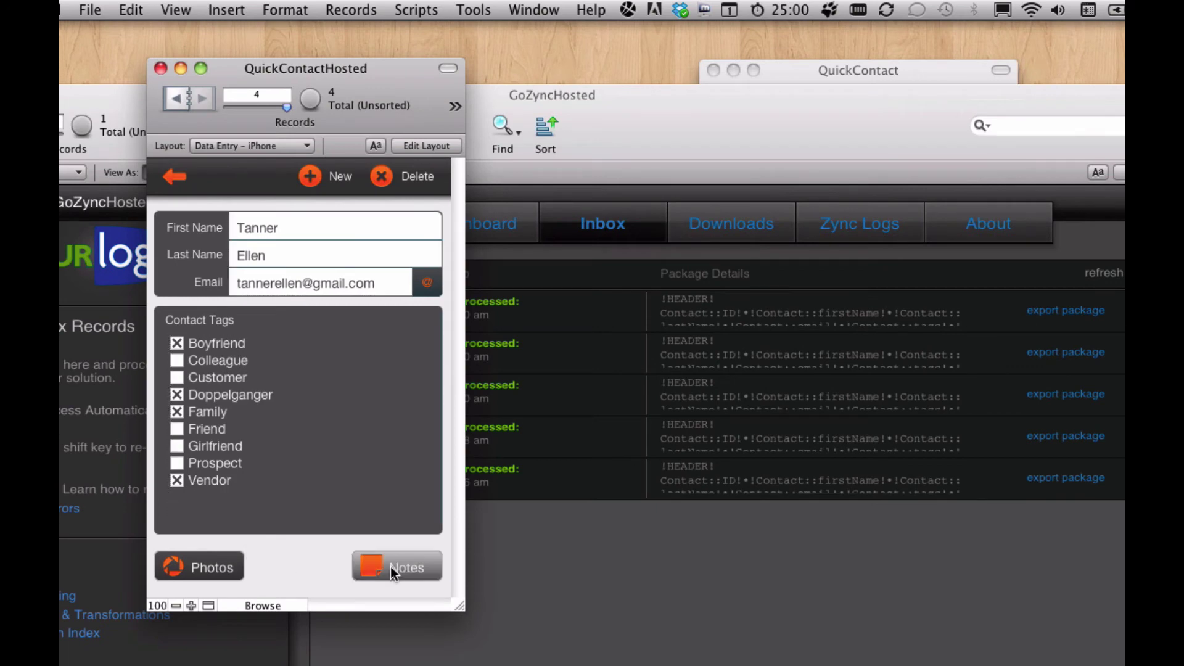
# - Check the hosted contact's notes, then place the QuickContact window to the right of QuickContactHosted
pyautogui.click(393, 571)
pyautogui.click(176, 178)
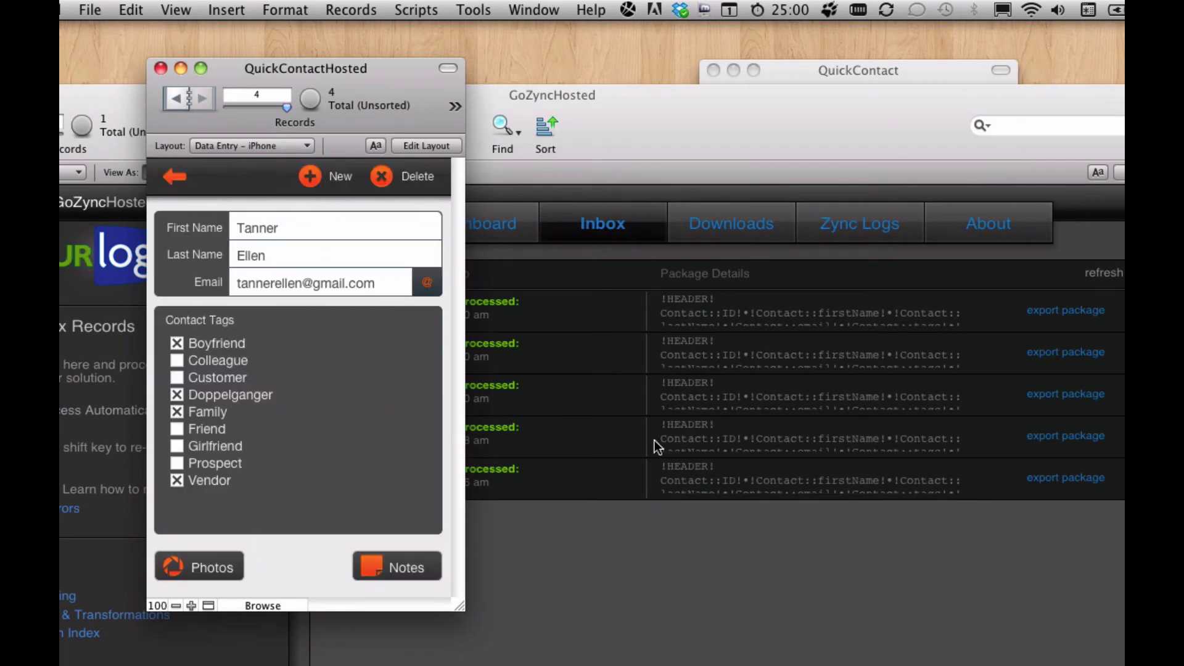
pyautogui.click(693, 598)
pyautogui.click(379, 71)
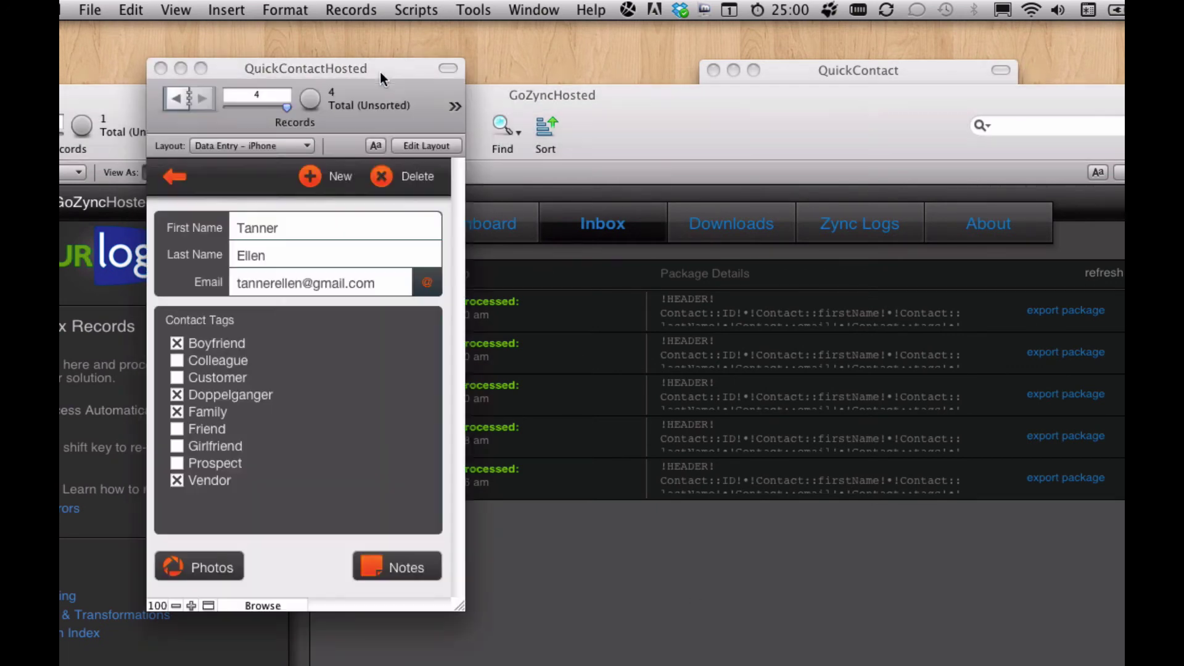
pyautogui.click(804, 79)
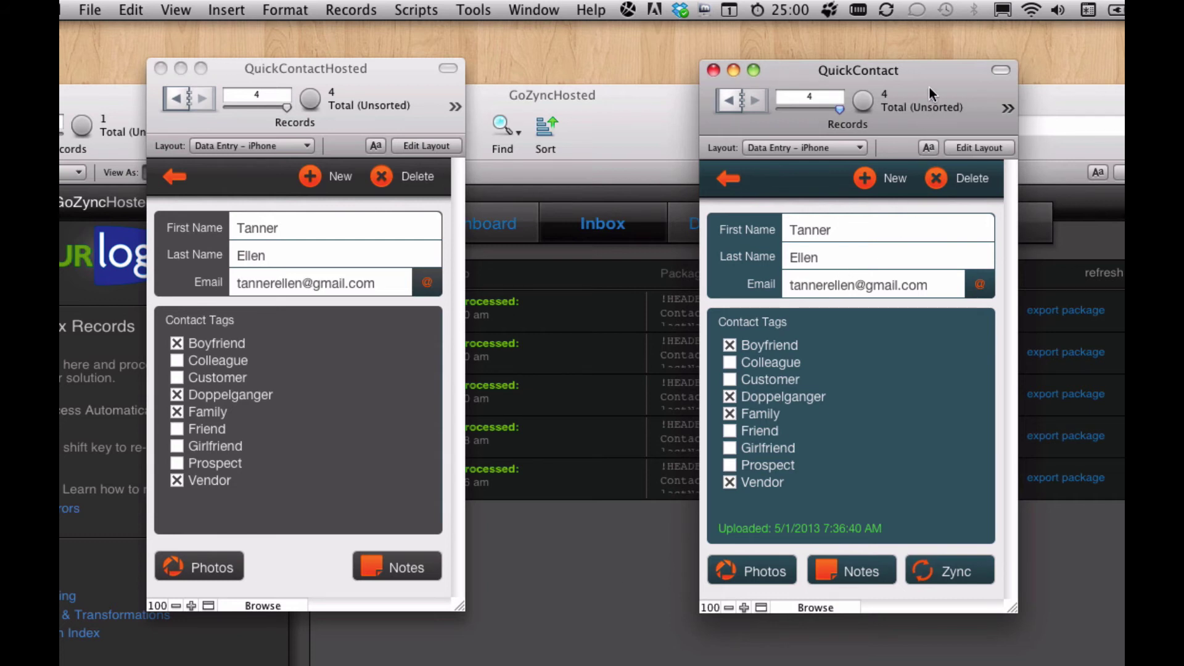
pyautogui.moveTo(960, 76); pyautogui.dragTo(1042, 80)
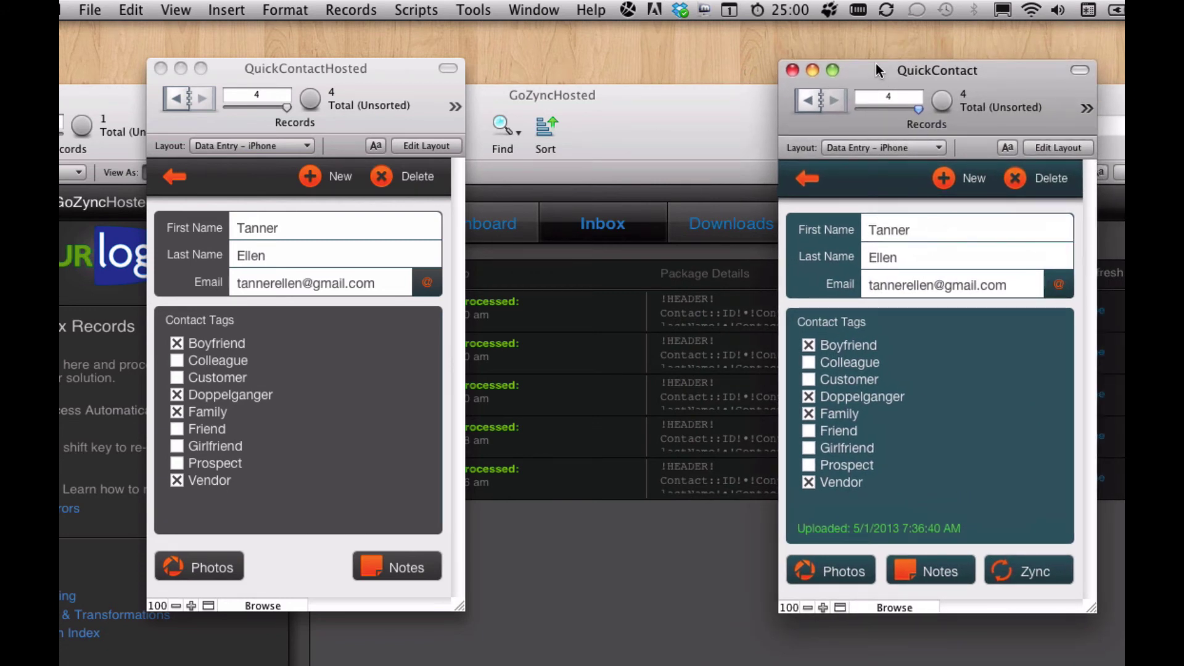
pyautogui.moveTo(875, 64); pyautogui.dragTo(874, 65)
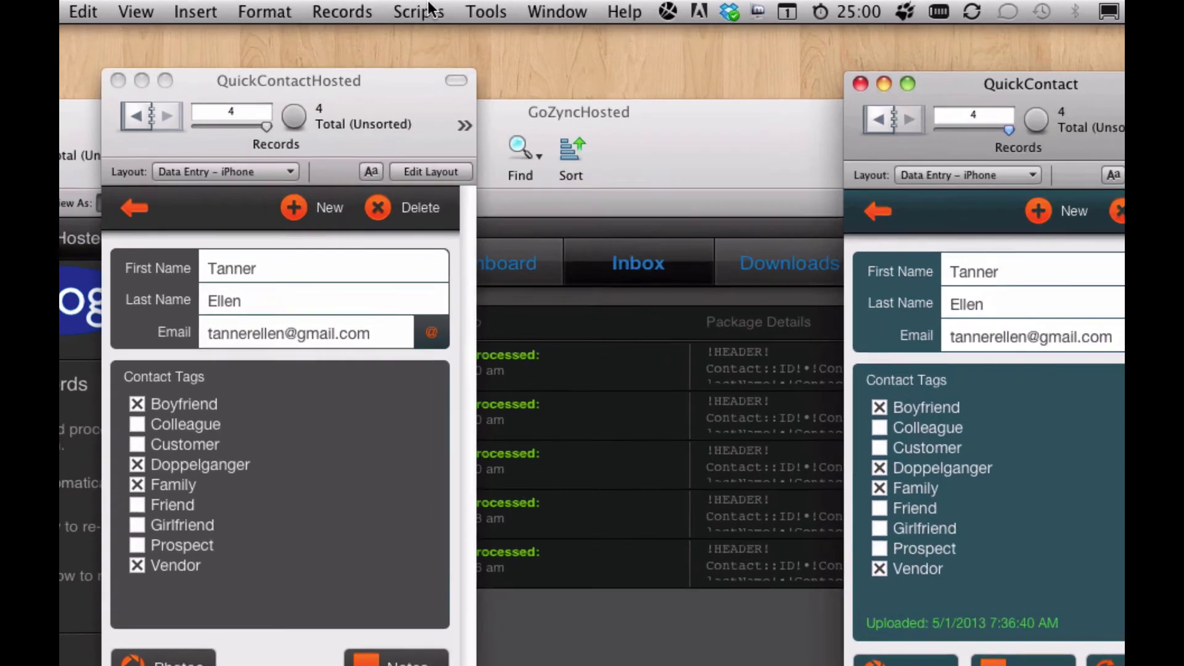
# - Run the Zync – Prep And Upload New File script, moving GoZyncMobile aside to reveal QuickContact
pyautogui.click(425, 12)
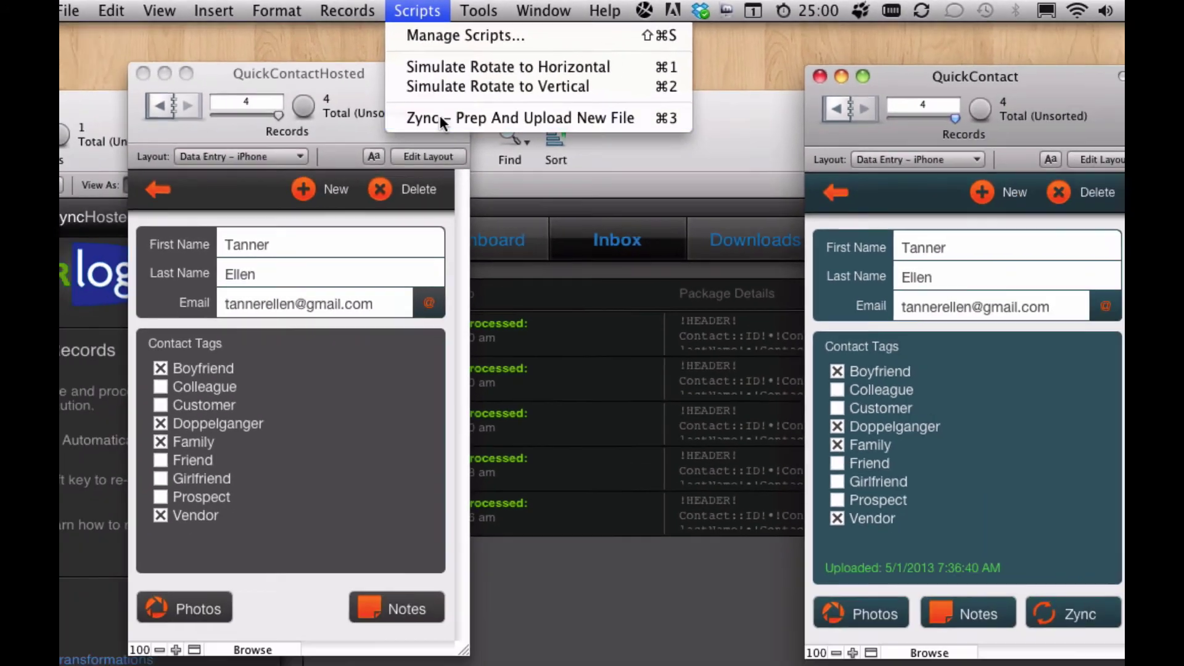
pyautogui.click(467, 197)
pyautogui.moveTo(710, 132); pyautogui.dragTo(366, 102)
pyautogui.click(880, 70)
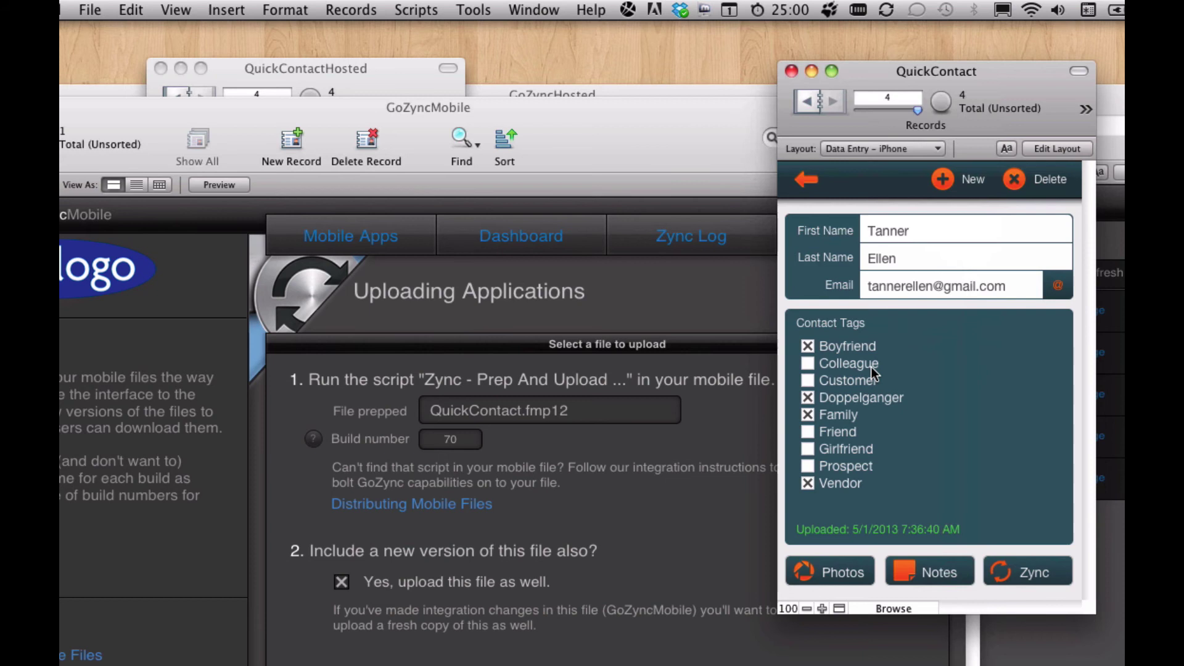
# - Upload QuickContact.fmp12 build 70 to the server without a new GoZyncMobile copy
pyautogui.click(684, 143)
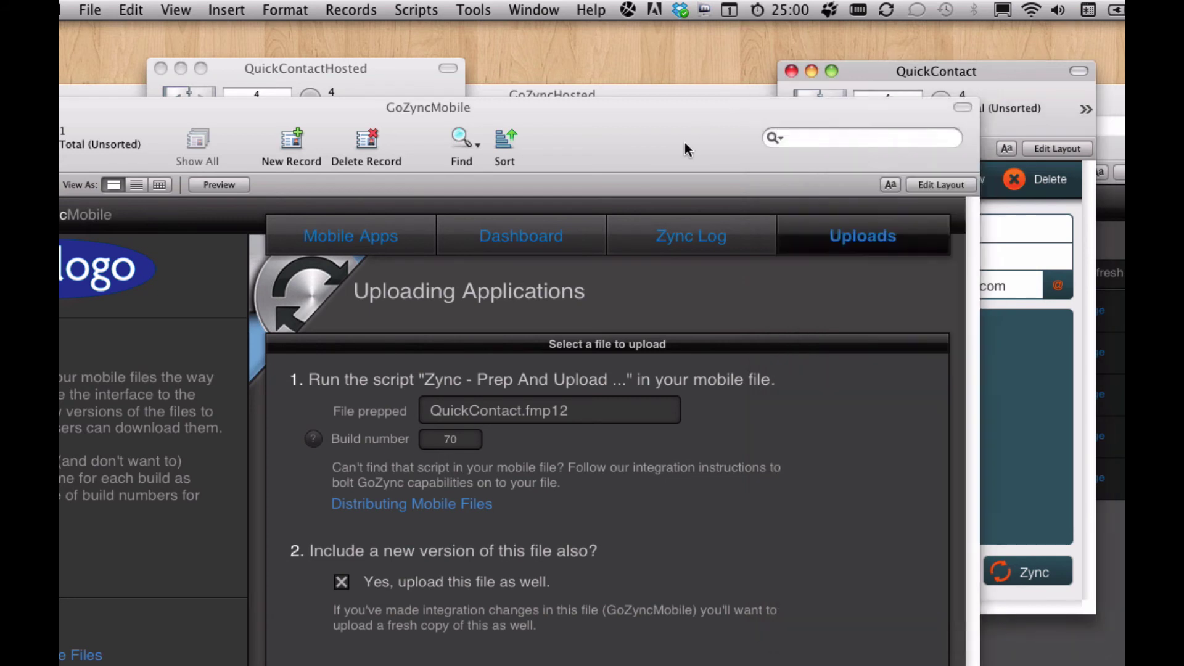
pyautogui.click(991, 75)
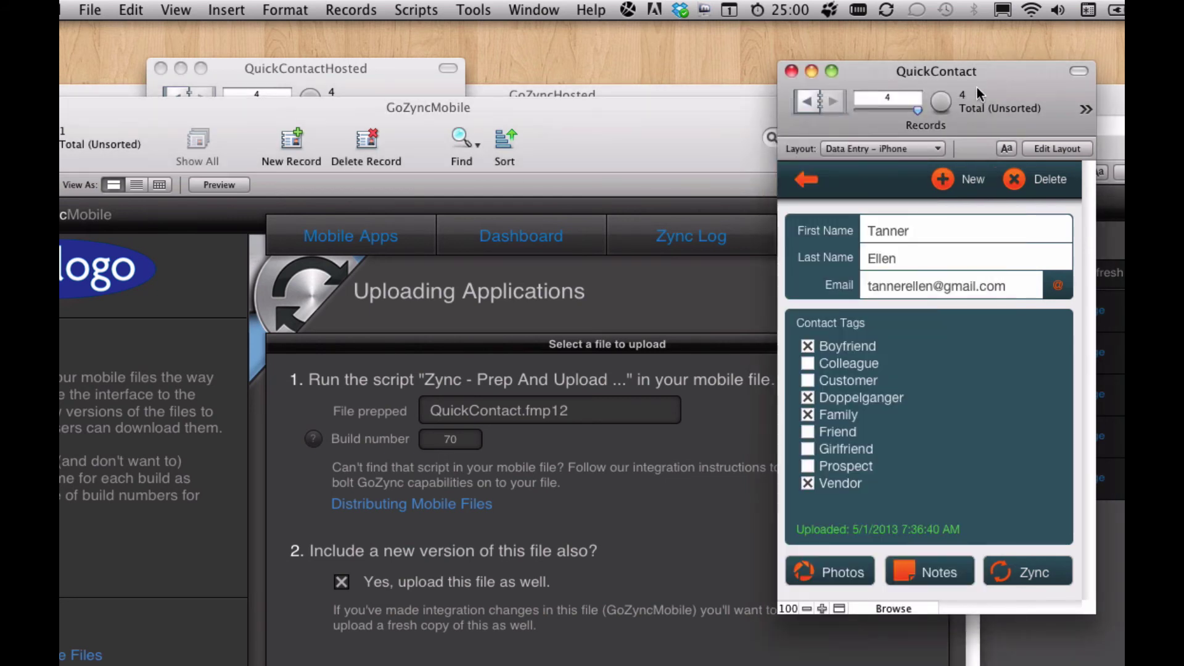
pyautogui.click(705, 141)
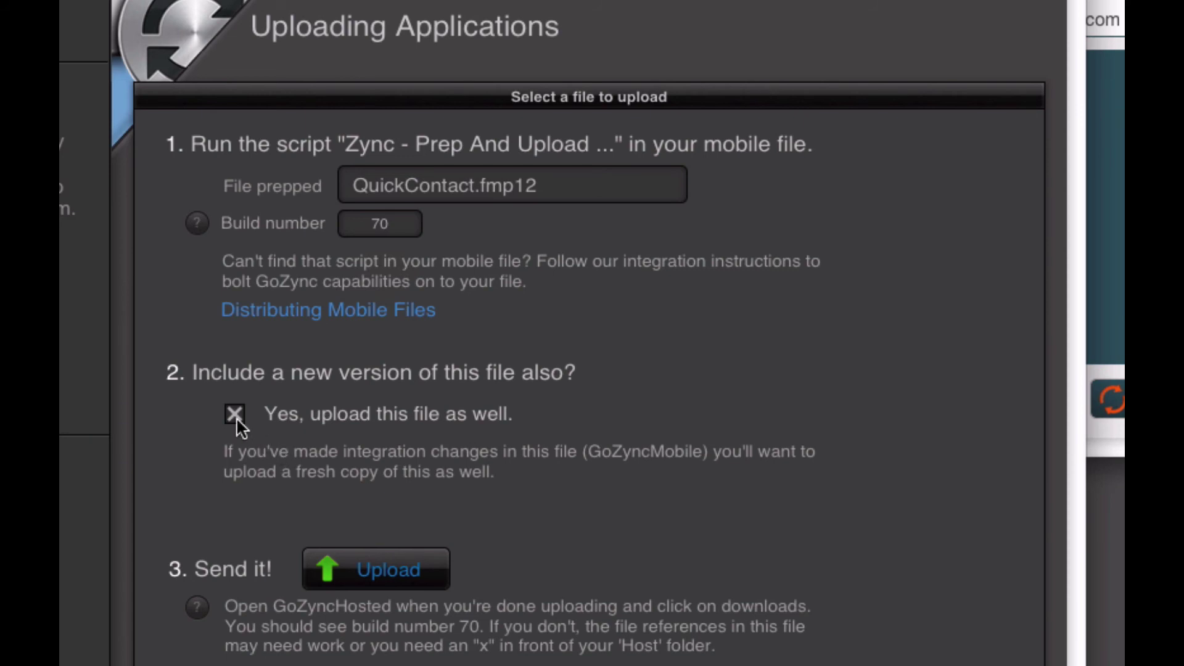
pyautogui.click(425, 566)
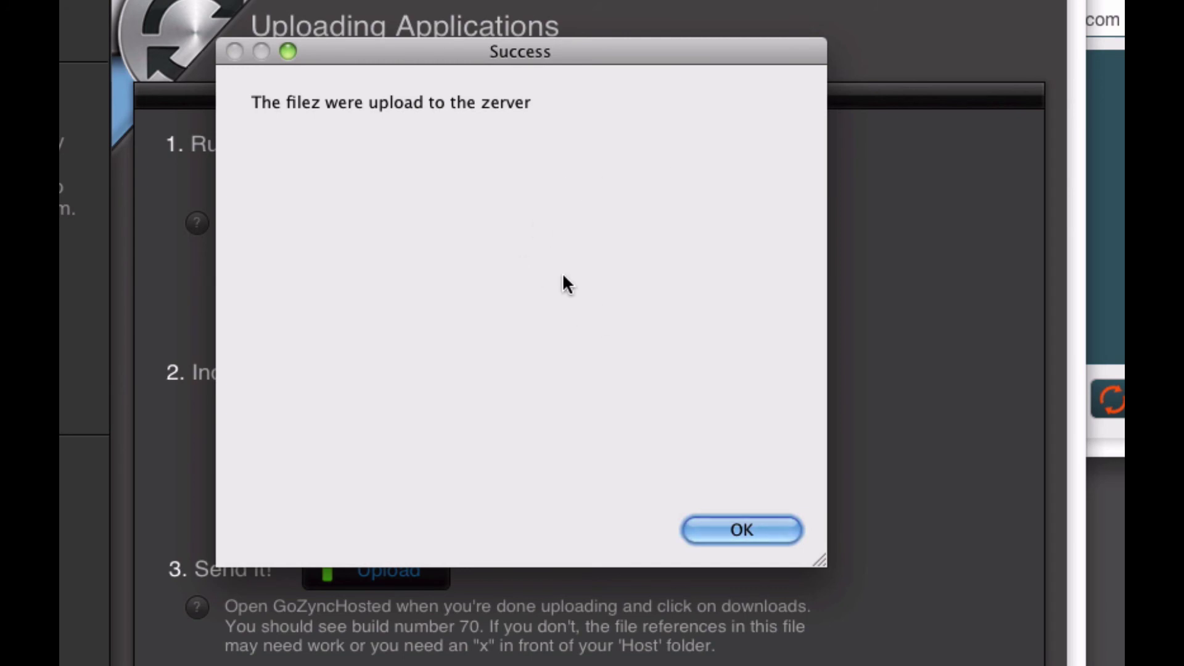
pyautogui.click(745, 528)
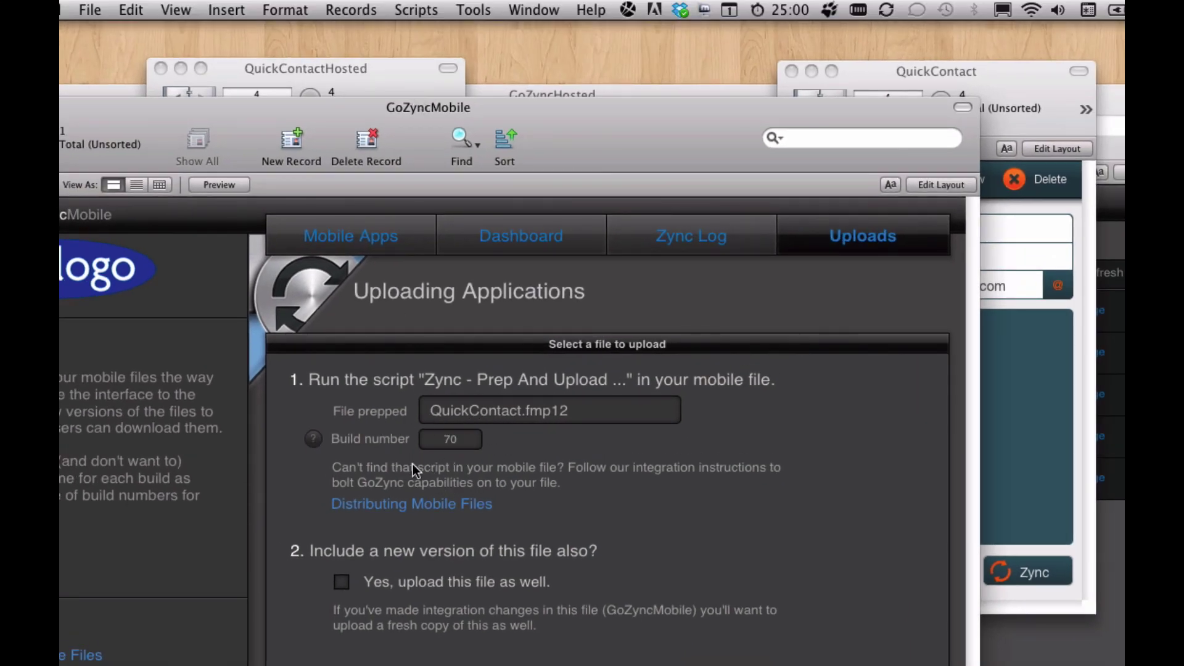
# - Stack the GoZyncHosted inbox, QuickContactHosted and QuickContact windows up front, shifting QuickContact slightly left
pyautogui.click(343, 84)
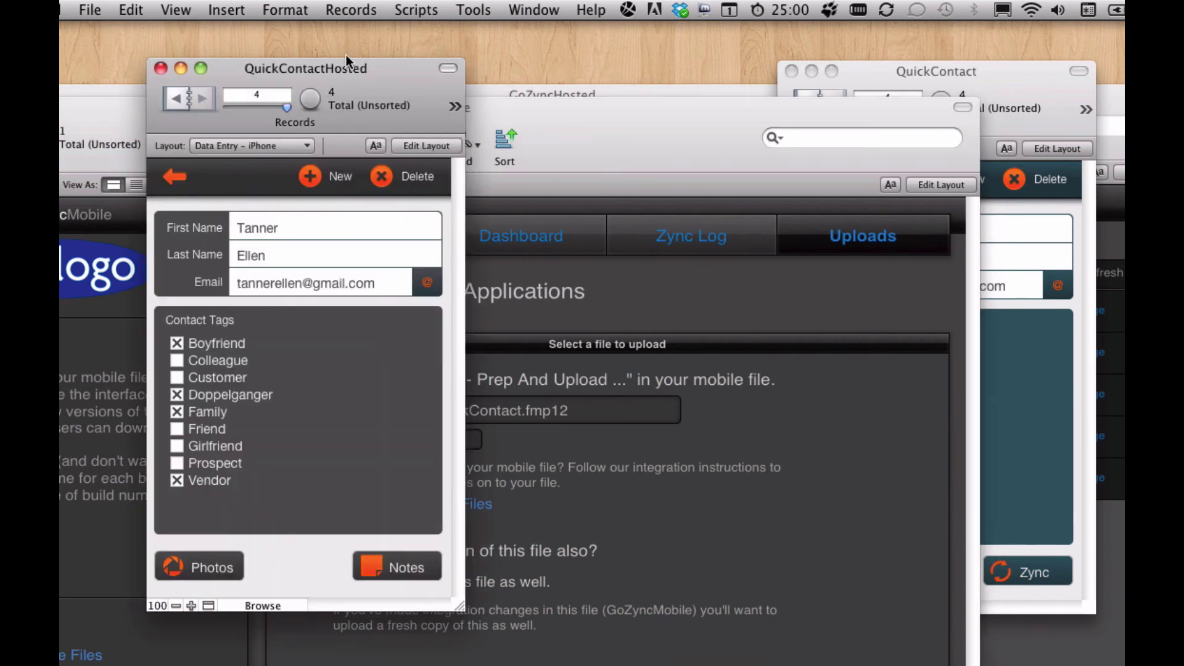
pyautogui.click(906, 75)
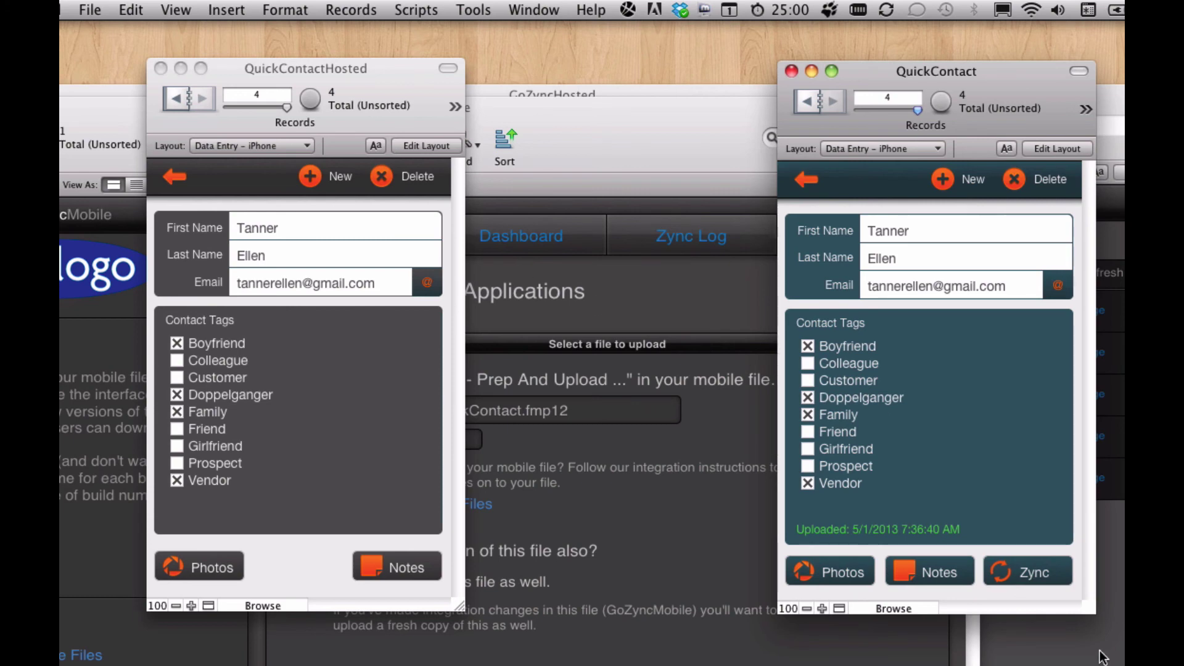
pyautogui.click(513, 158)
pyautogui.click(389, 73)
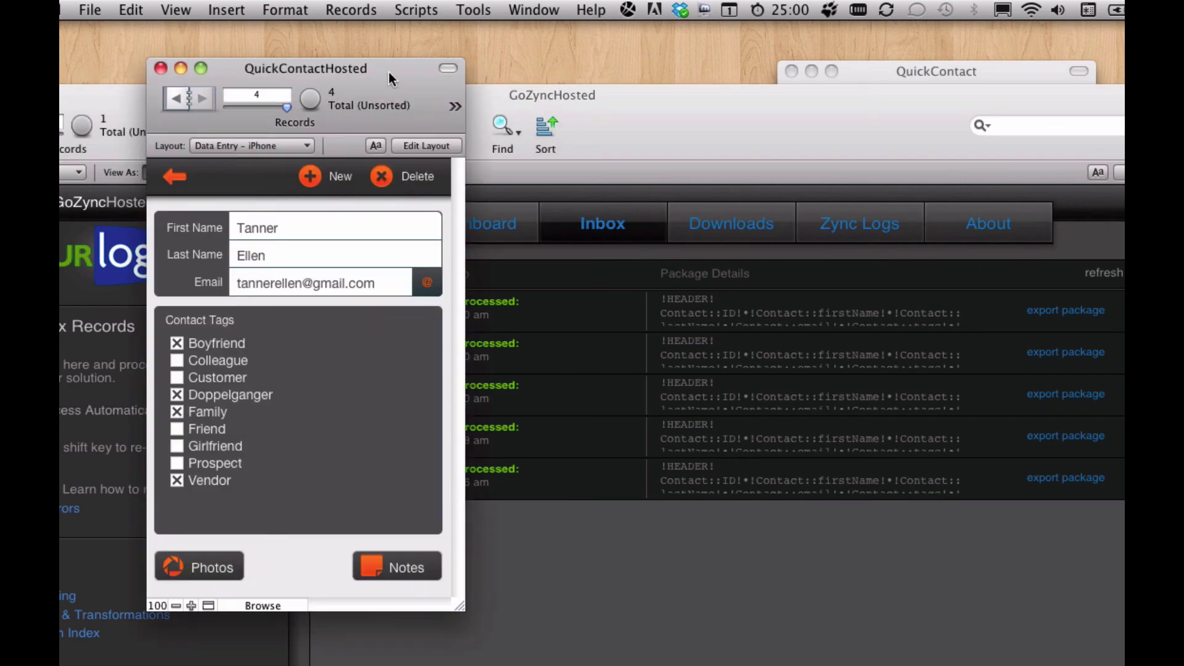
pyautogui.click(879, 85)
pyautogui.moveTo(879, 82); pyautogui.dragTo(867, 86)
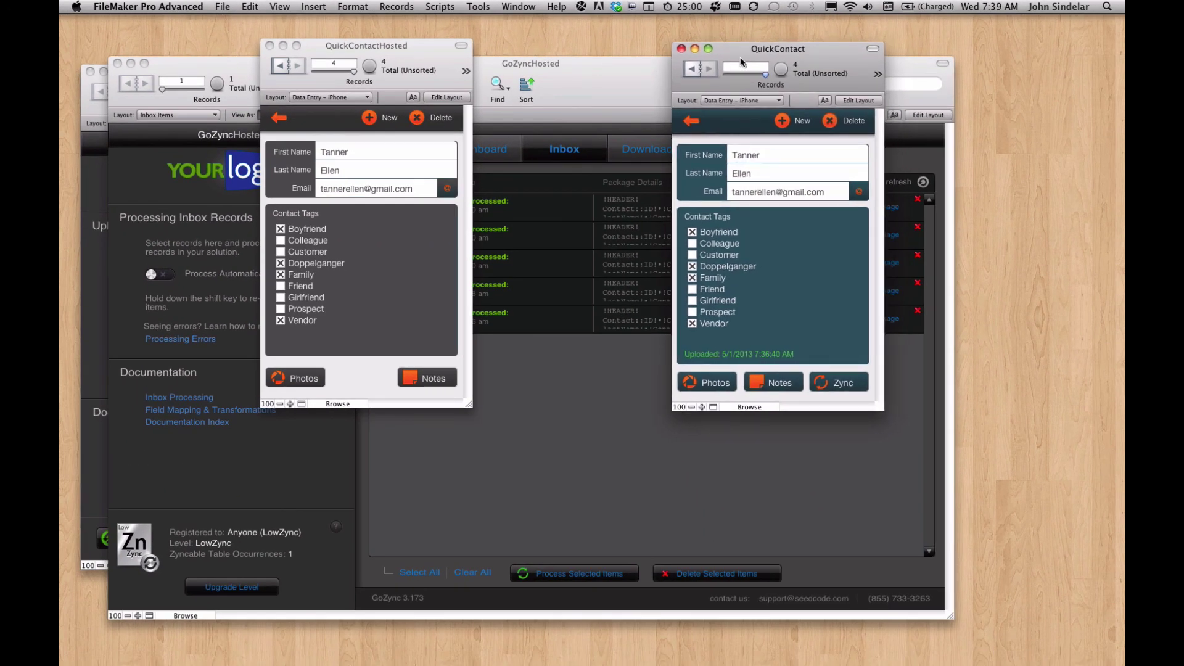